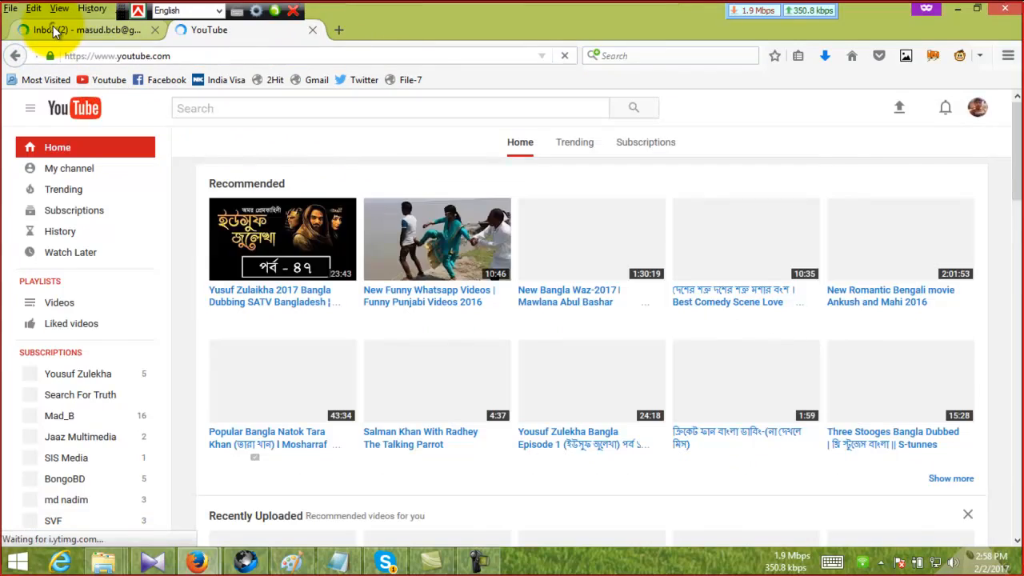
Clear the browsing data with CCleaner, then open a new Firefox private window.
click(254, 30)
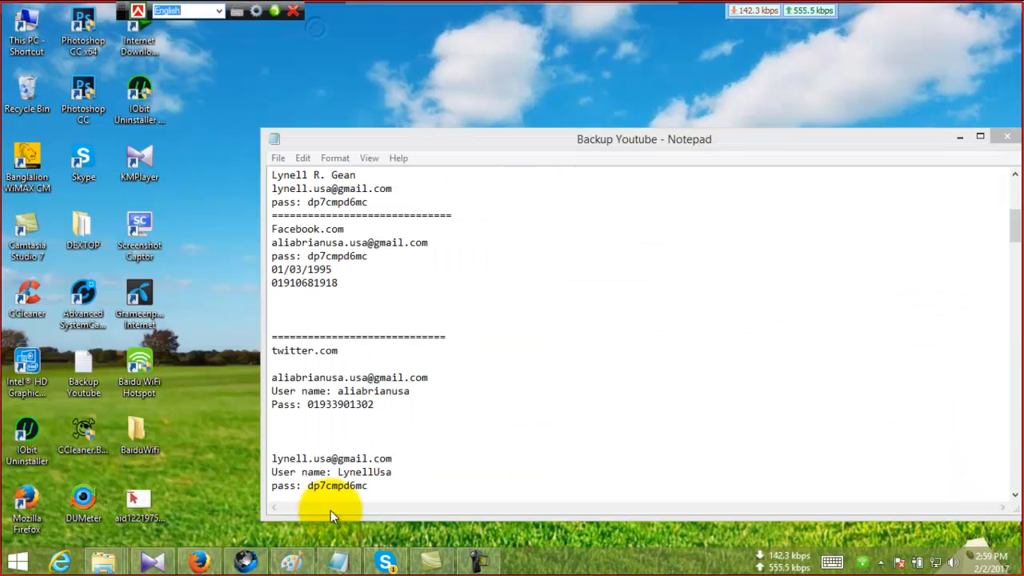
double_click(80, 285)
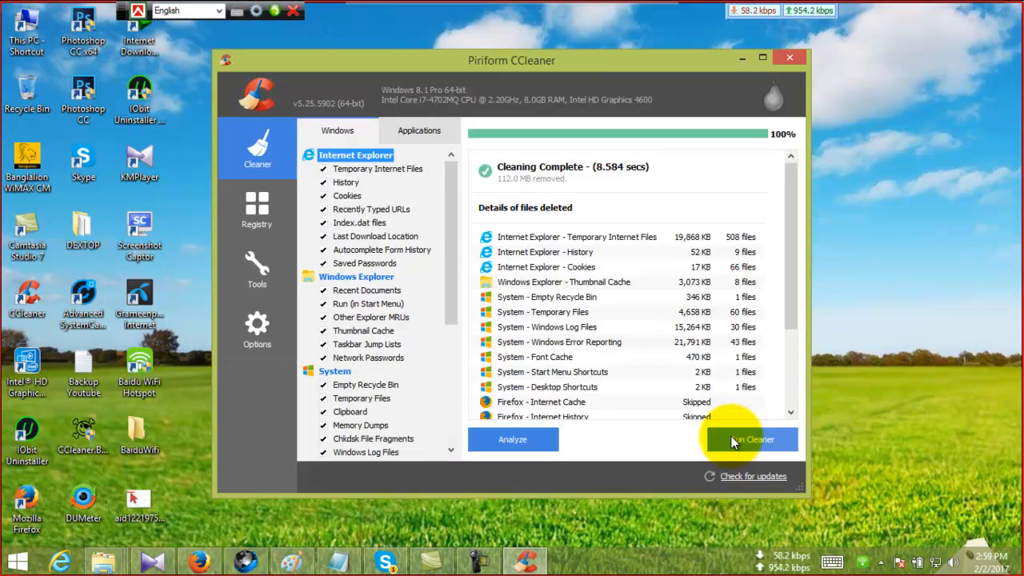
click(734, 440)
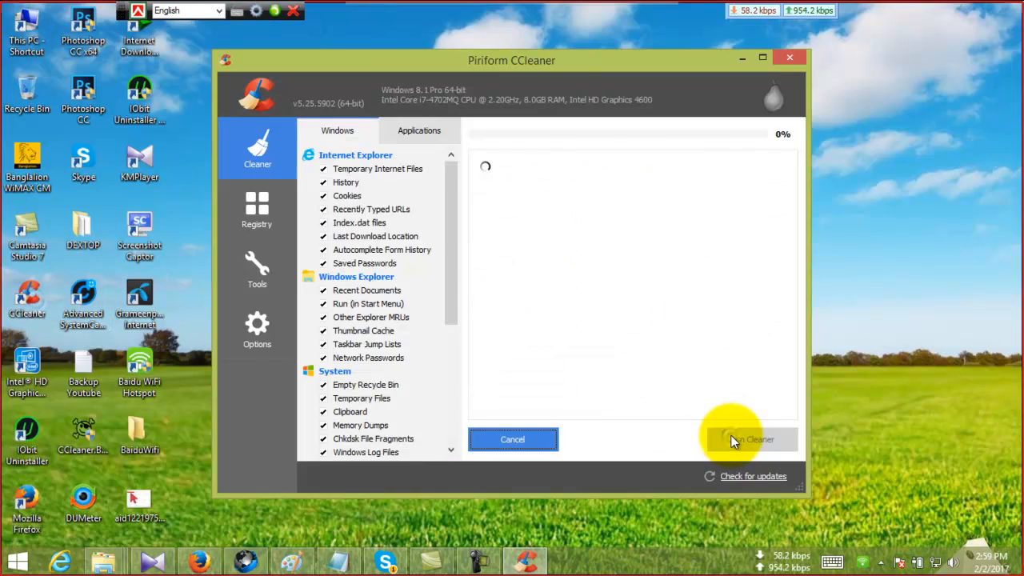
right_click(198, 562)
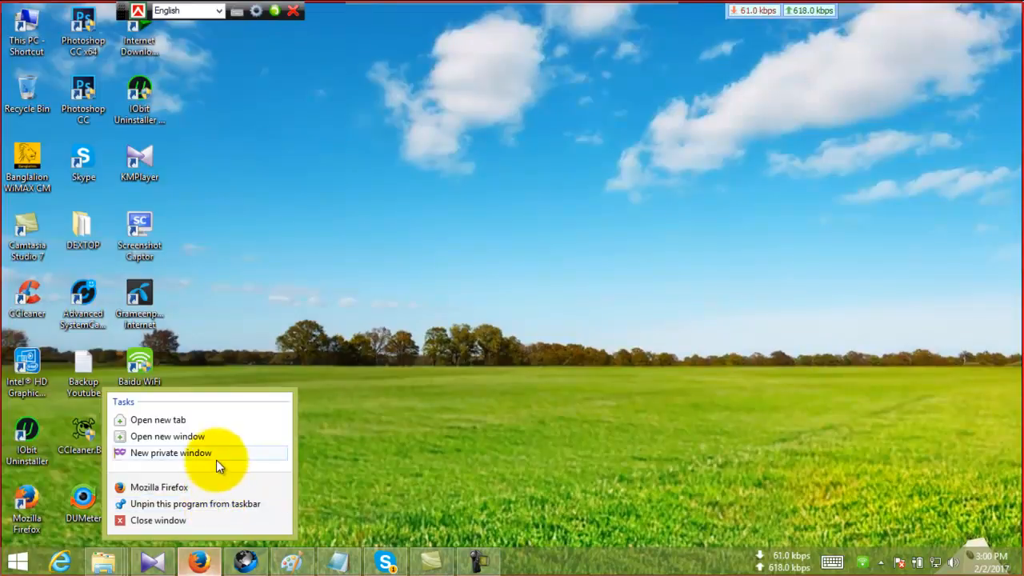
click(216, 456)
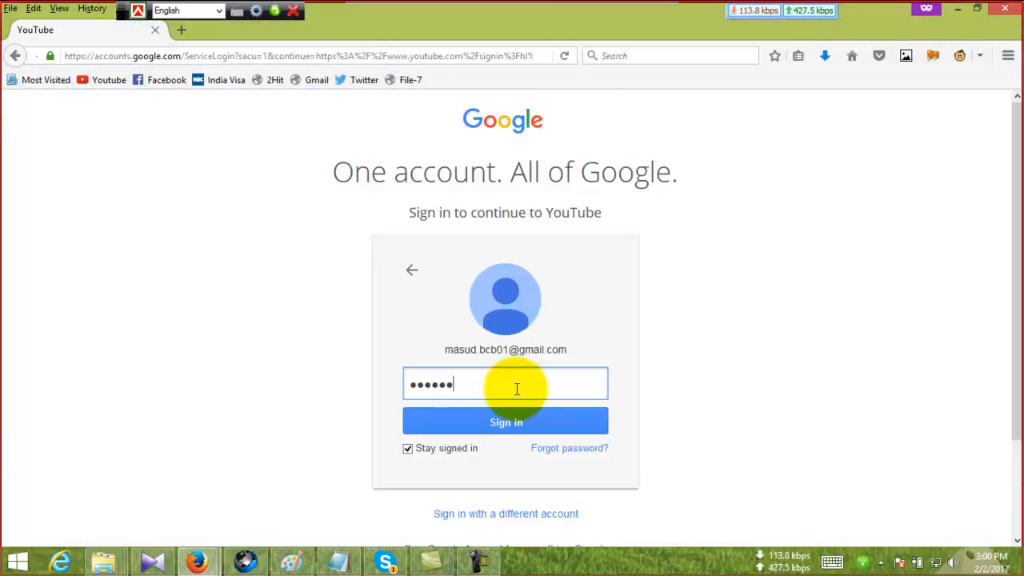
Sign in with the account password and begin the code verification step.
text(•••••)
key(Return)
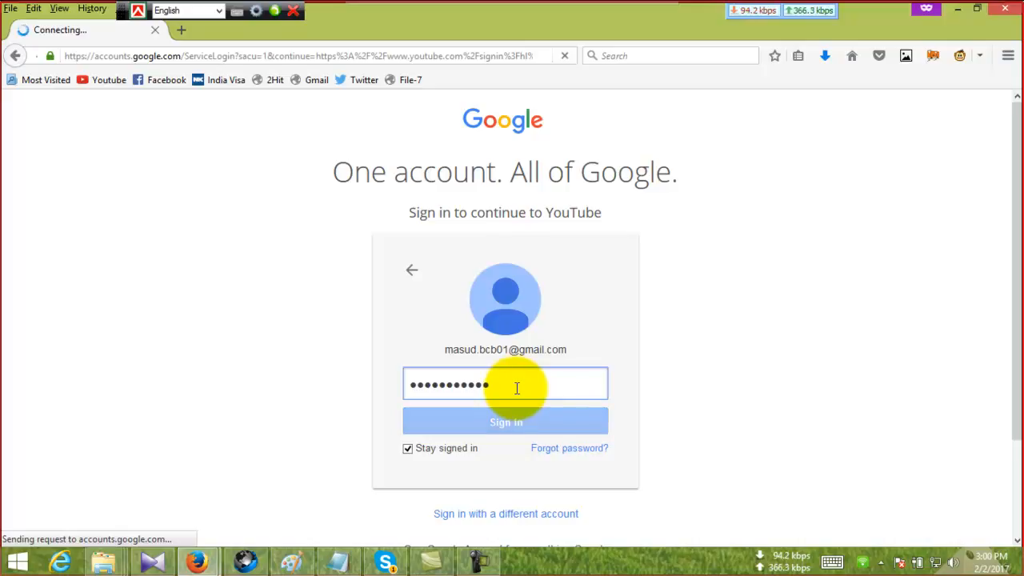
click(541, 258)
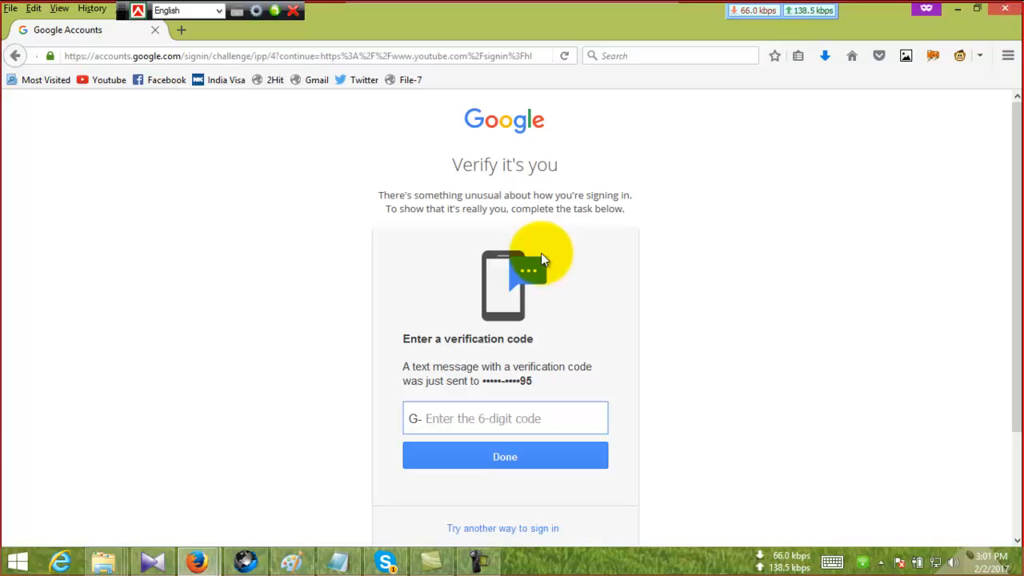
scroll(506, 313, down, 2)
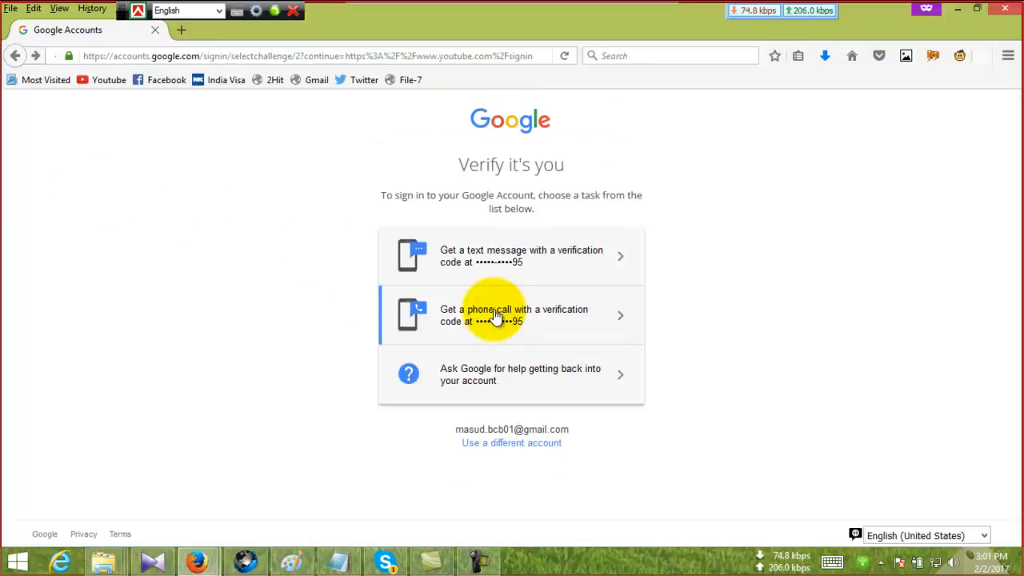
Verify identity with the six-digit code received by phone call.
click(495, 316)
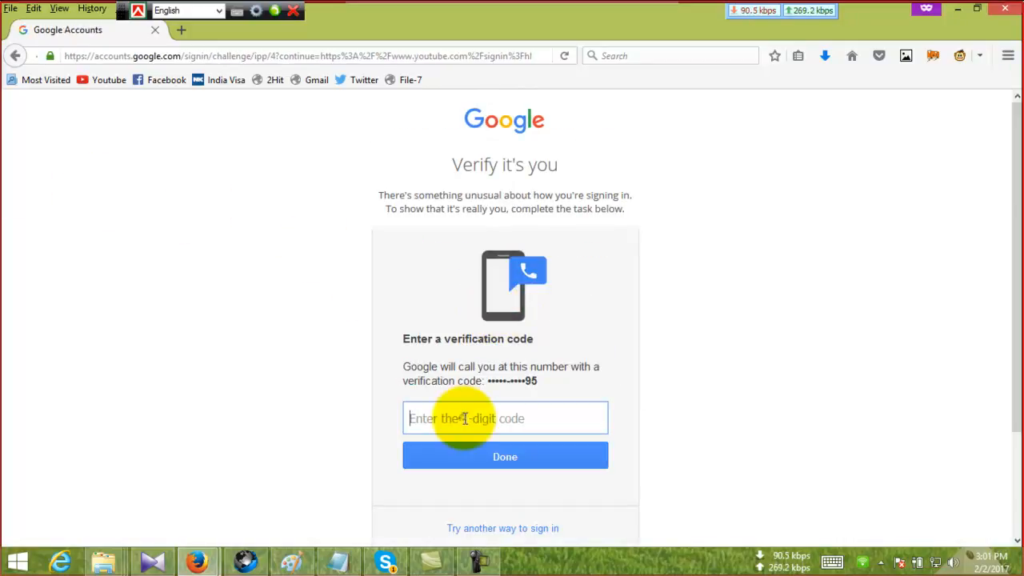
scroll(498, 359, down, 3)
scroll(498, 360, up, 3)
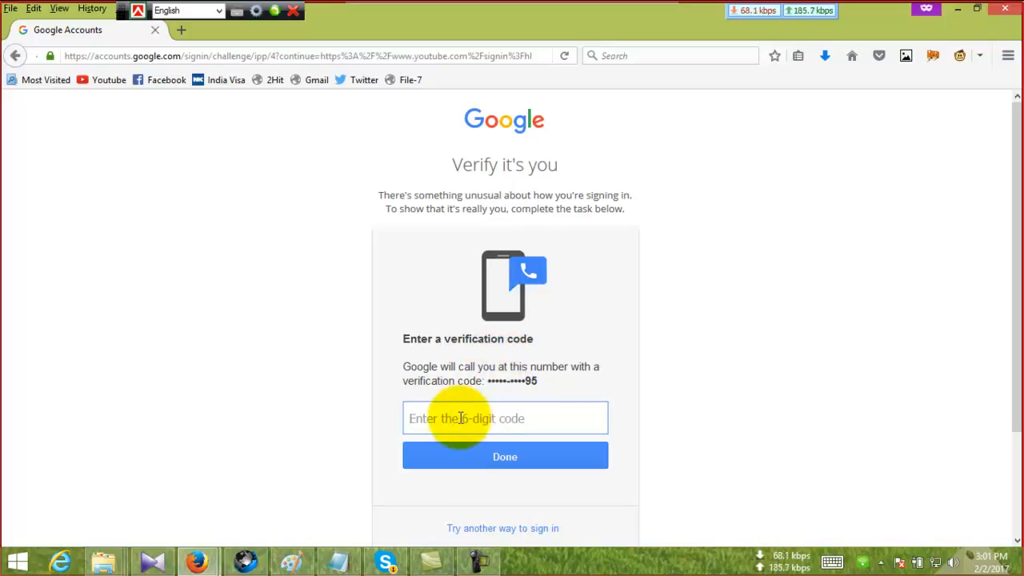
click(416, 464)
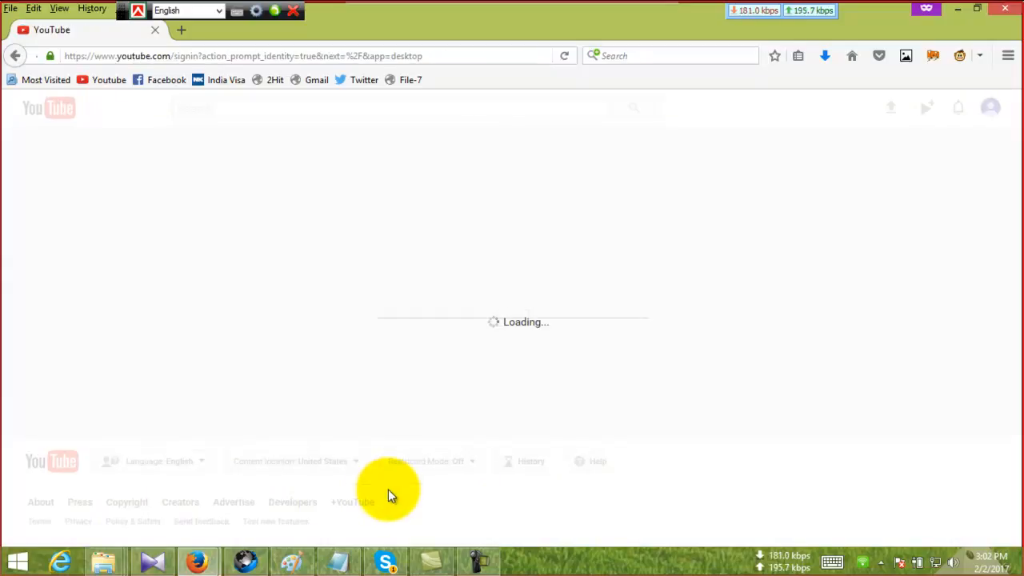
Use YouTube as Educaation Solition, view its Video Manager, then open account settings.
click(612, 394)
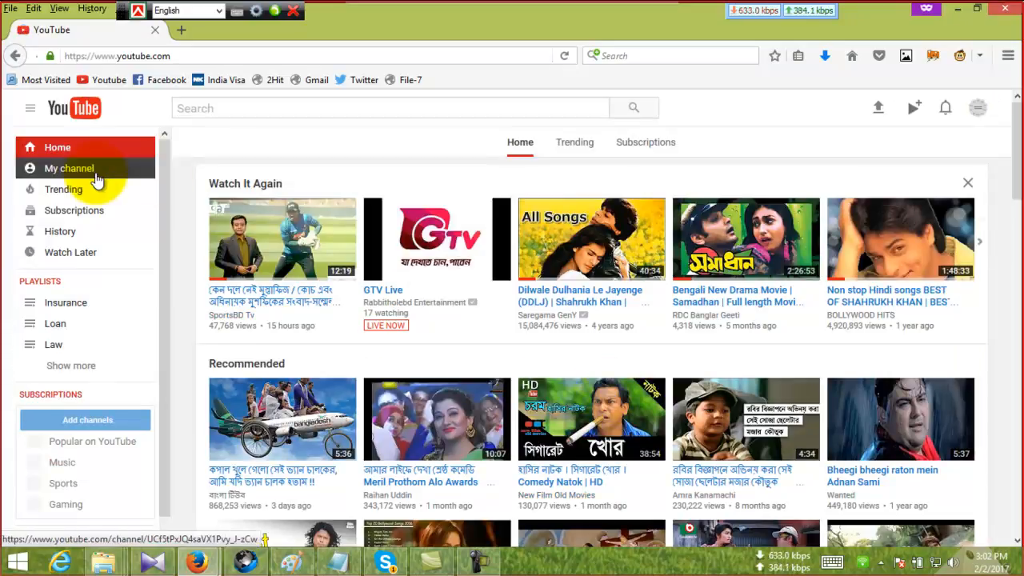
click(95, 174)
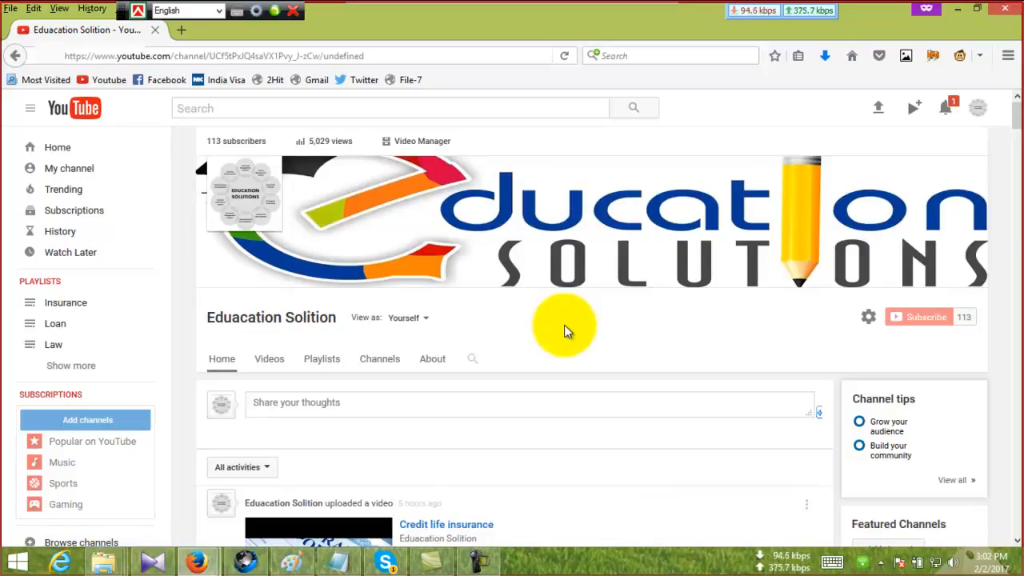
click(433, 140)
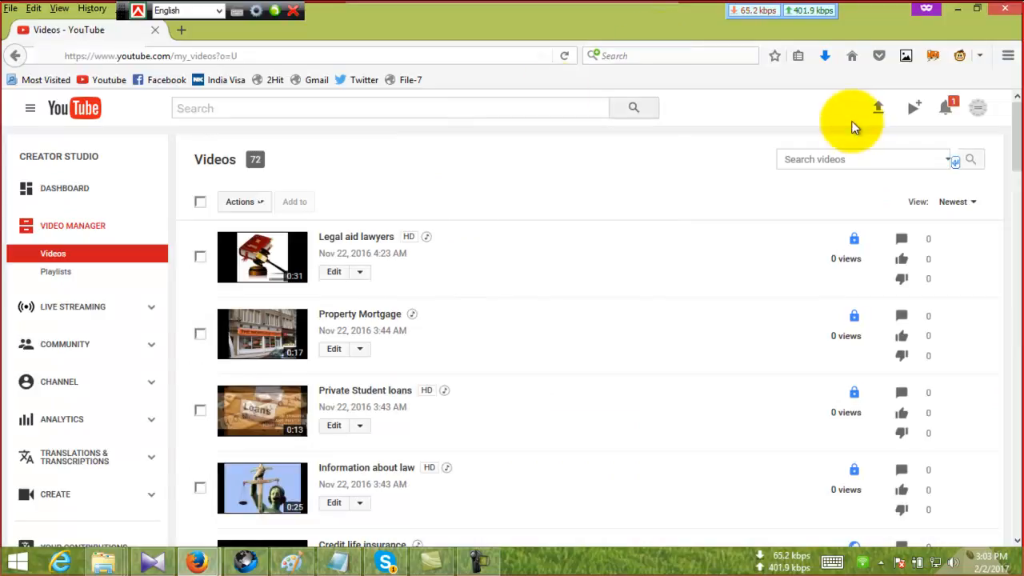
click(976, 111)
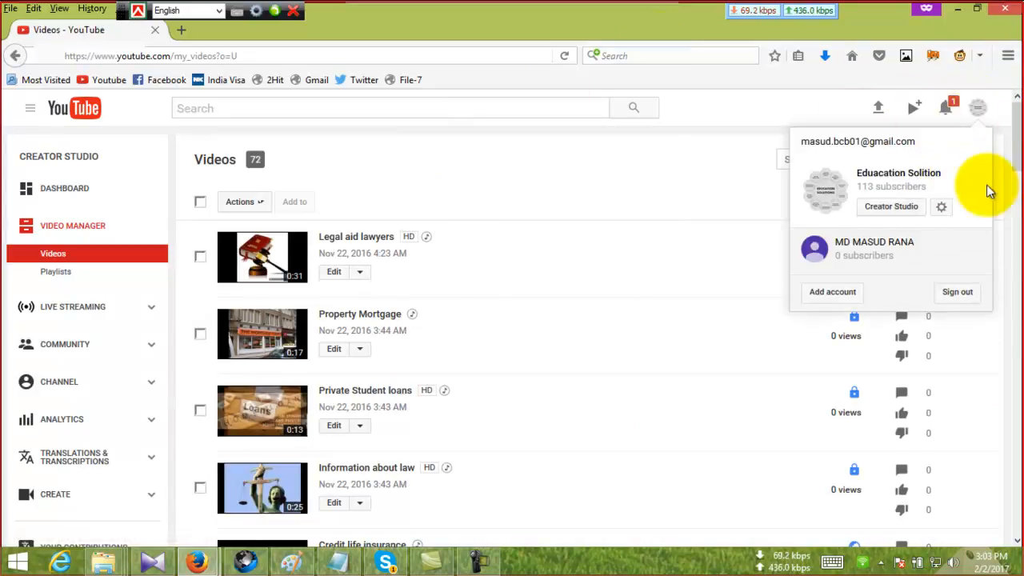
click(940, 205)
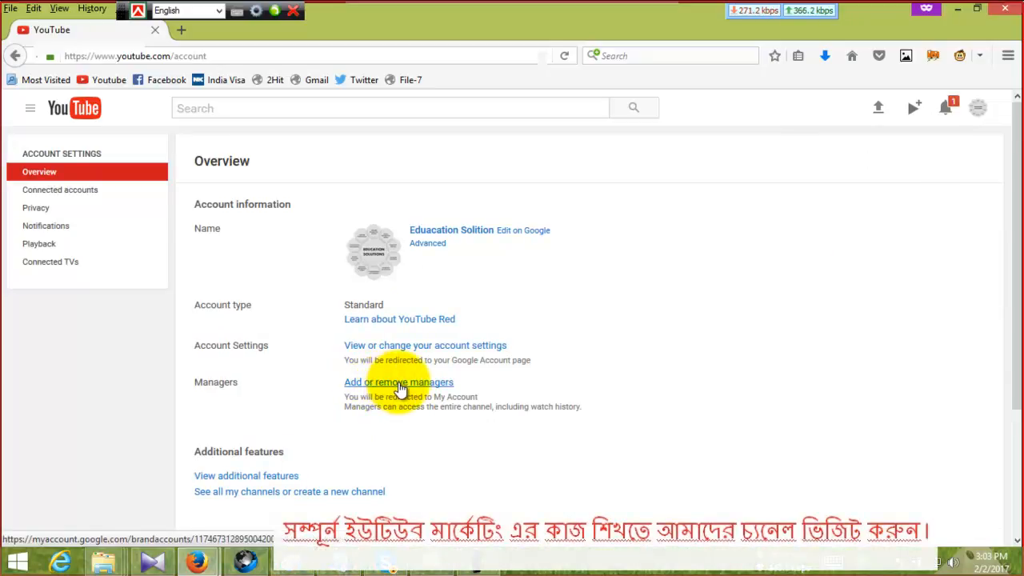
Open Manage permissions for the brand account and start the Add new users form.
click(399, 383)
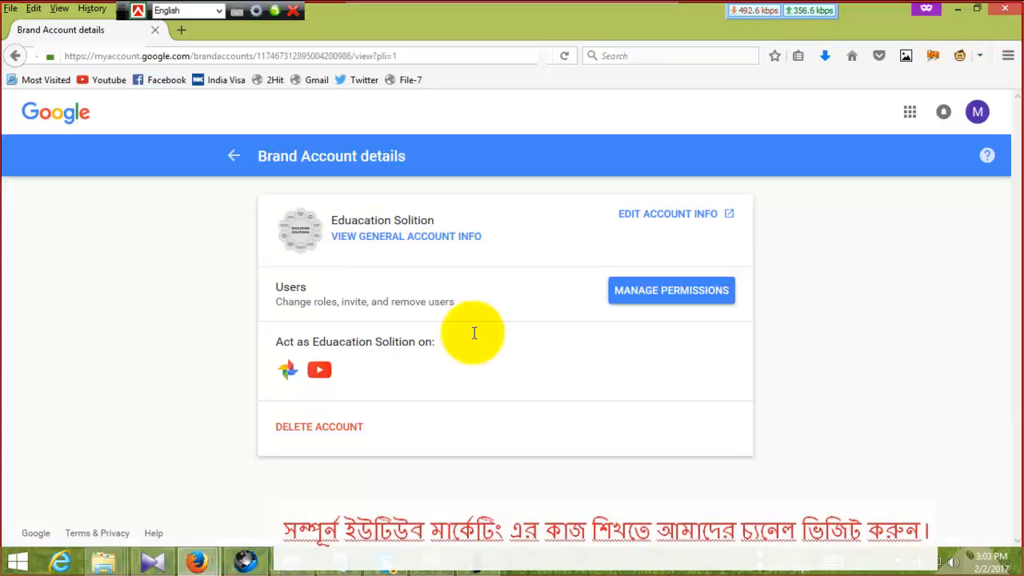
click(632, 292)
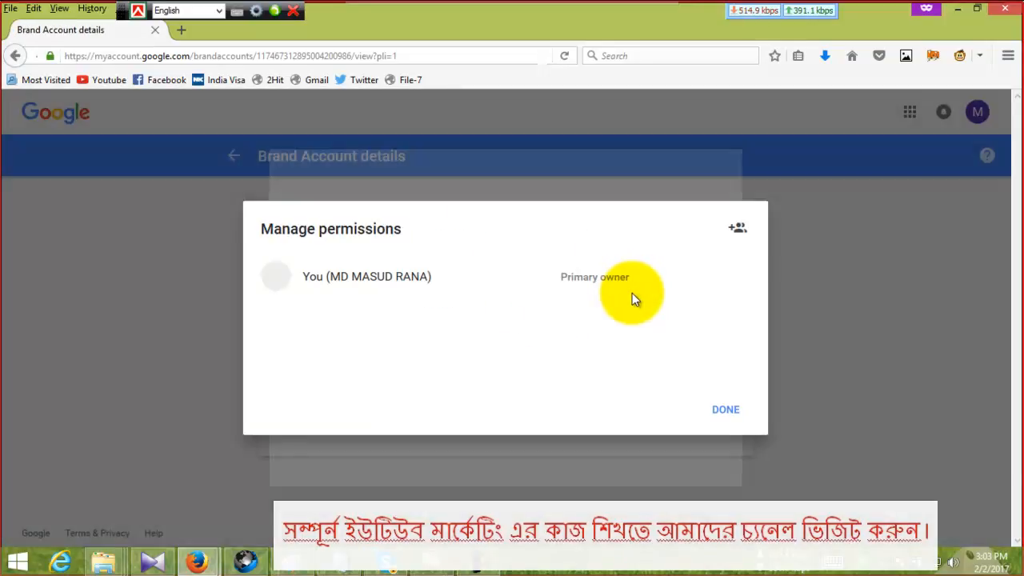
click(736, 231)
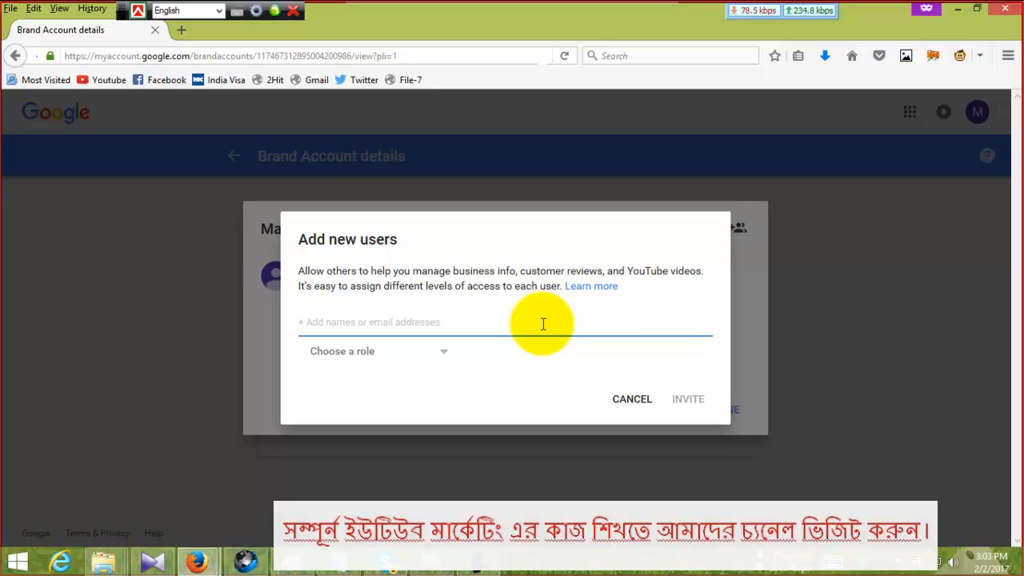
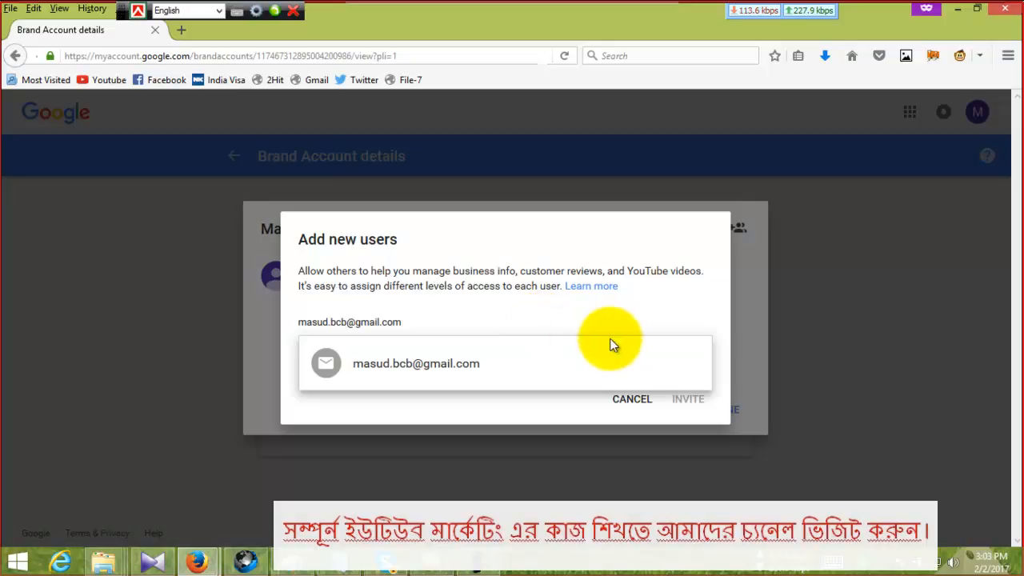
Invite the second person's e-mail address to the brand account with the Manager role.
click(639, 383)
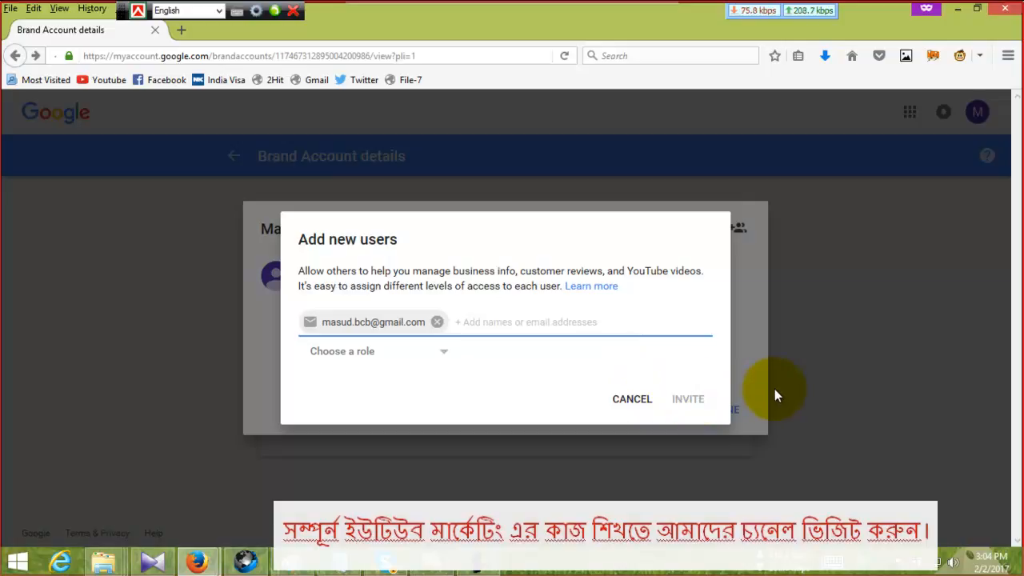
click(430, 356)
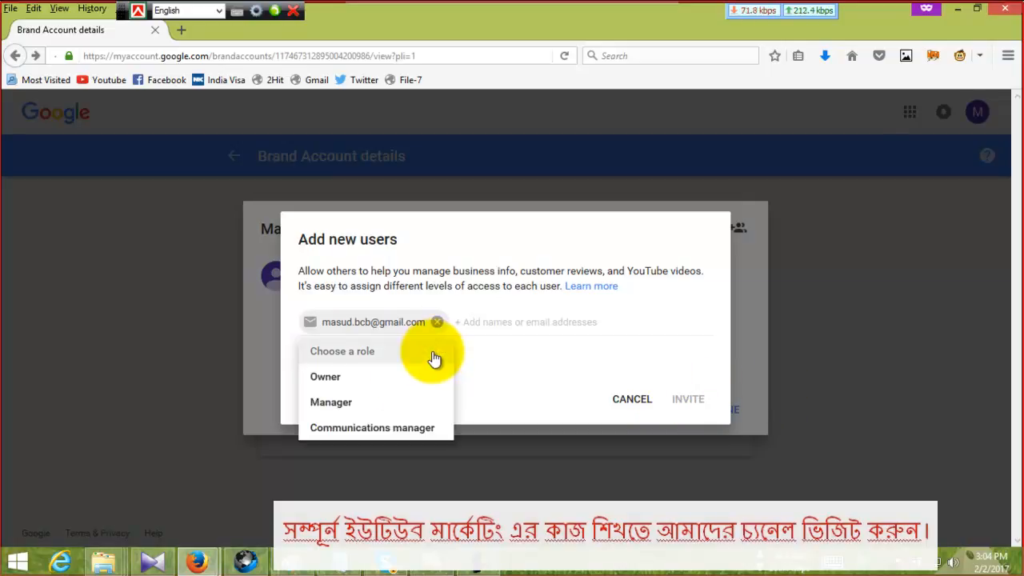
click(394, 405)
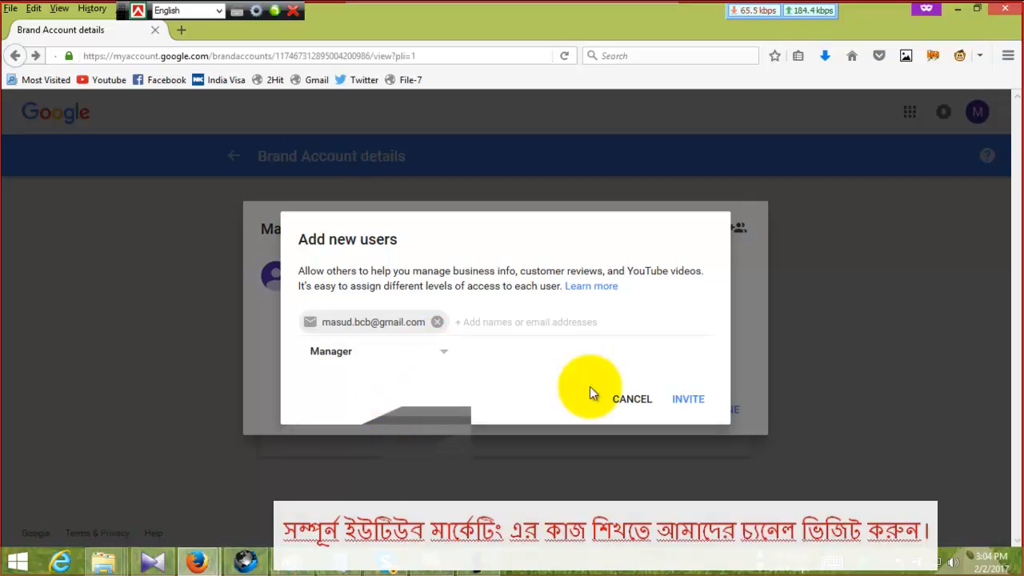
click(680, 398)
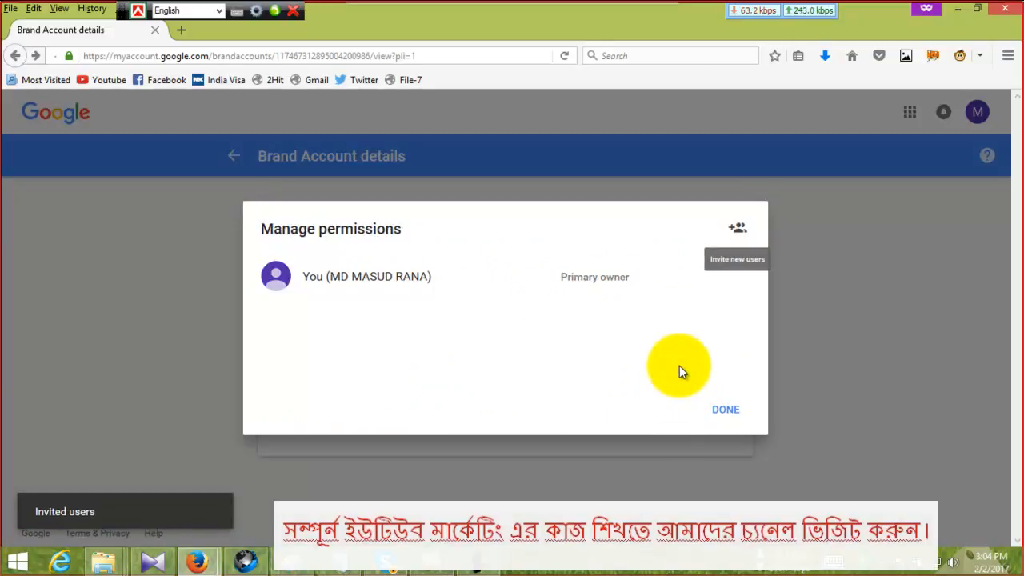
Confirm the invitee appears in the permissions list as Manager, then sign out.
click(725, 409)
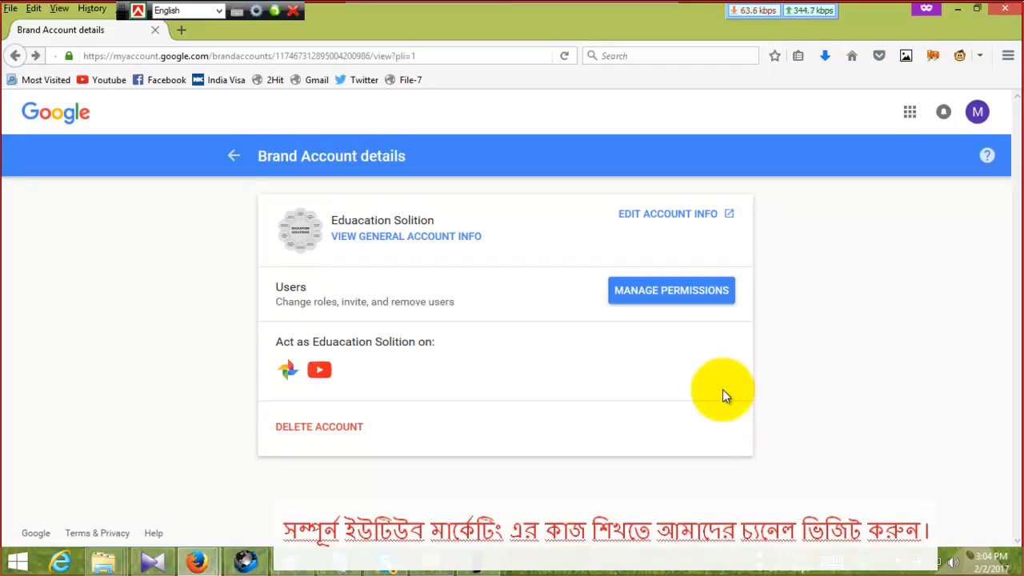
click(704, 296)
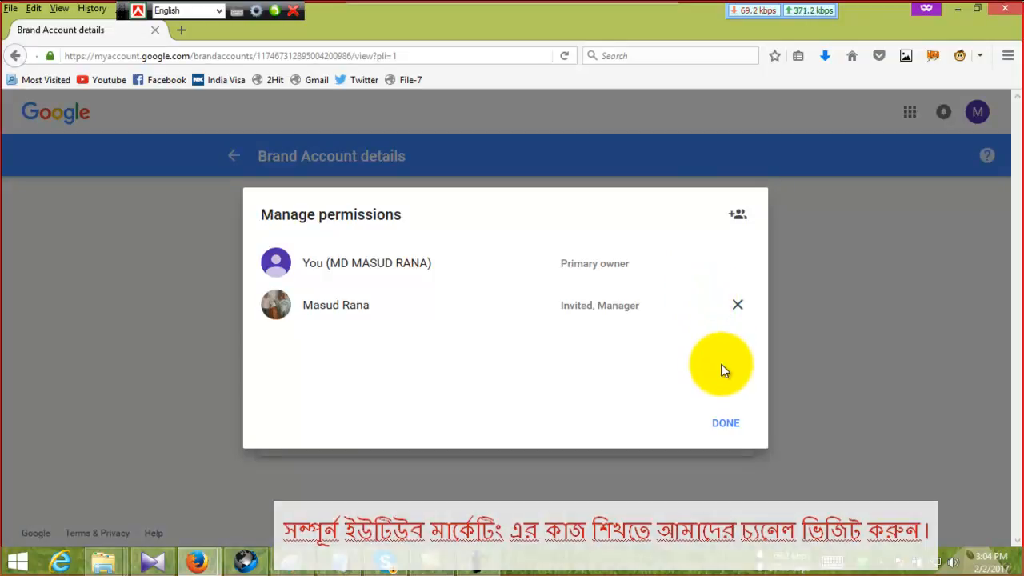
click(720, 424)
click(977, 112)
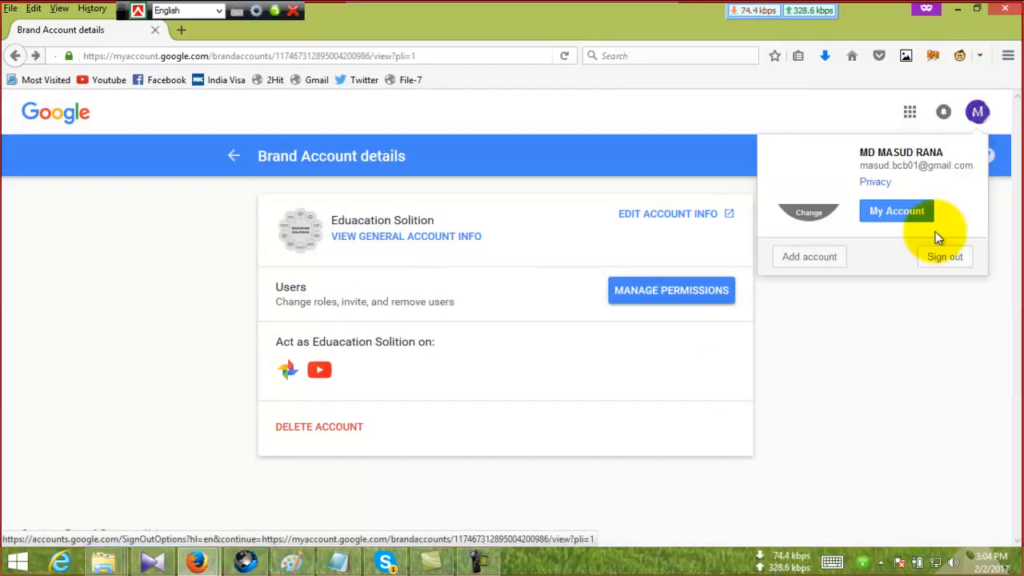
click(940, 258)
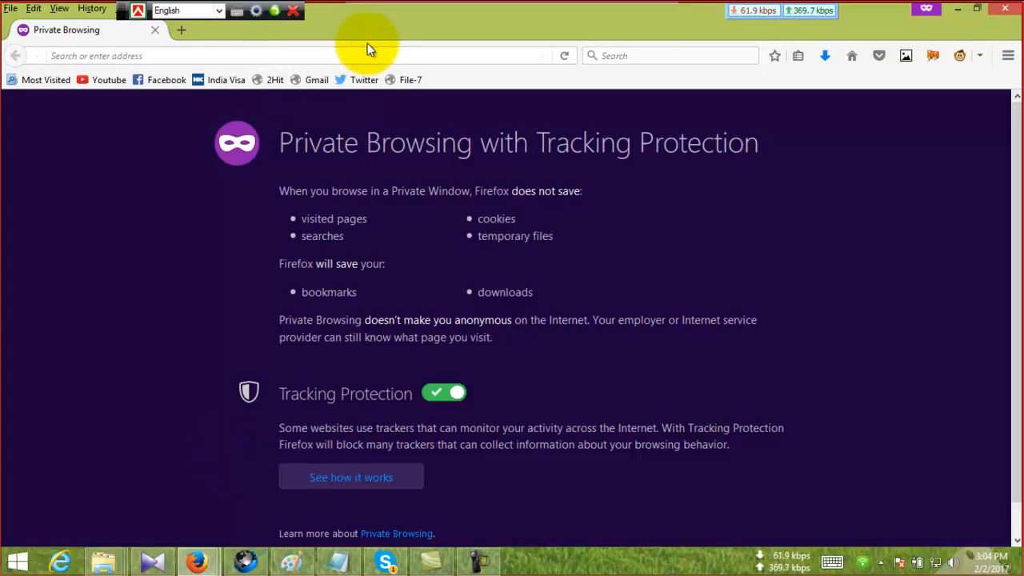
Sign in to Gmail as the invitee and accept the 'manage Eduacation Solition' invitation e-mail.
click(324, 83)
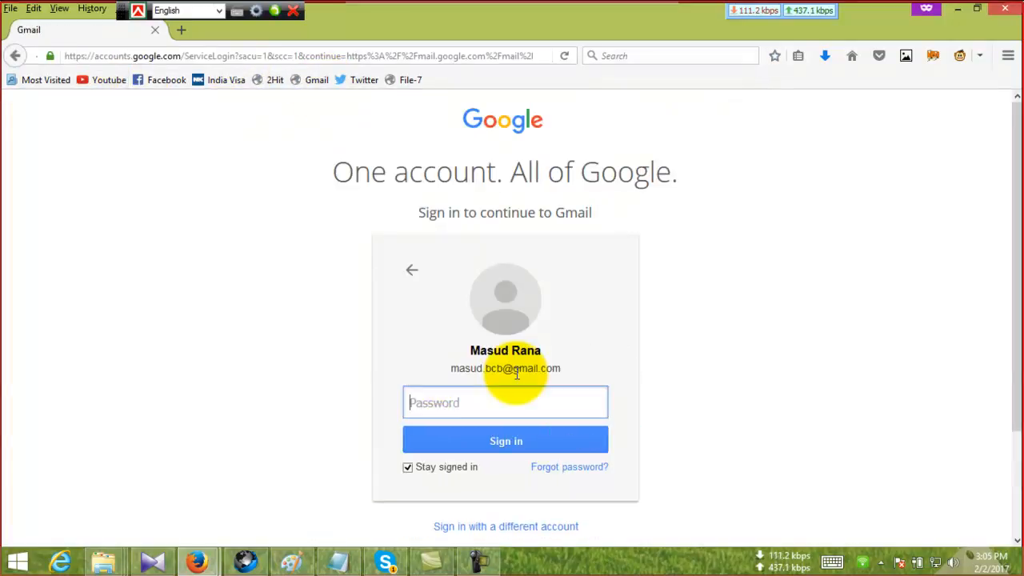
key(Return)
mouse_move(472, 562)
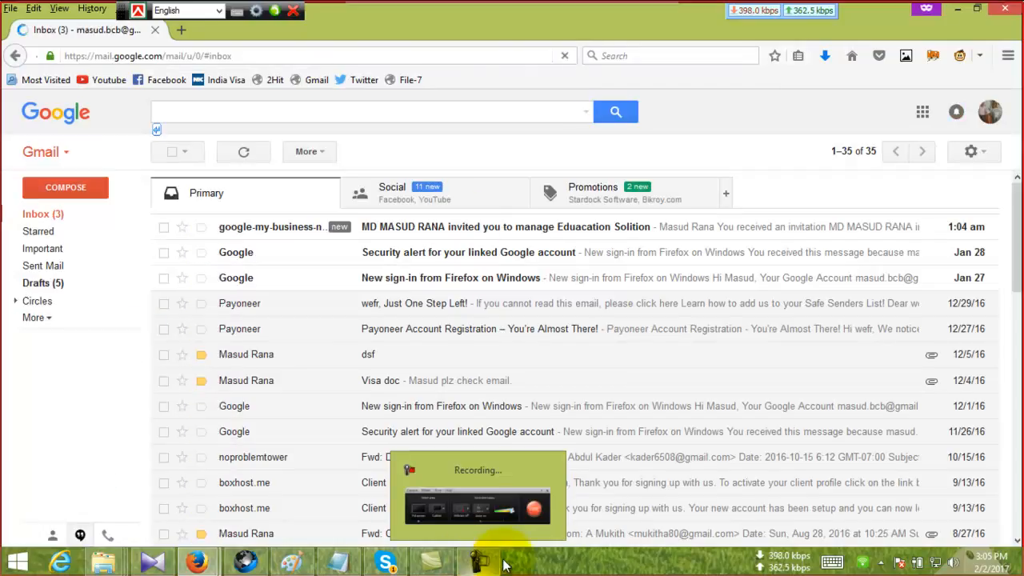
click(462, 226)
scroll(498, 243, down, 5)
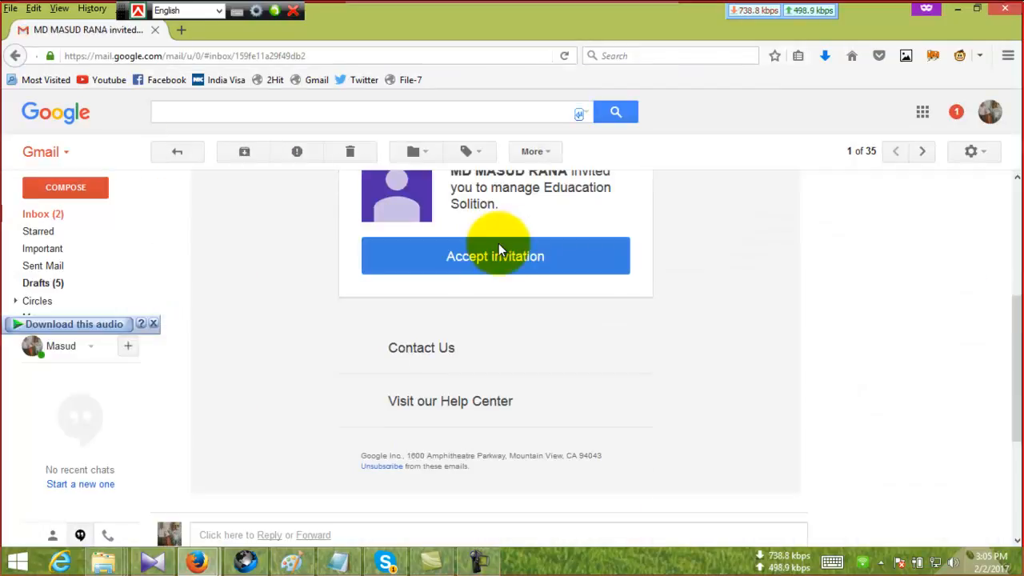
scroll(495, 269, up, 2)
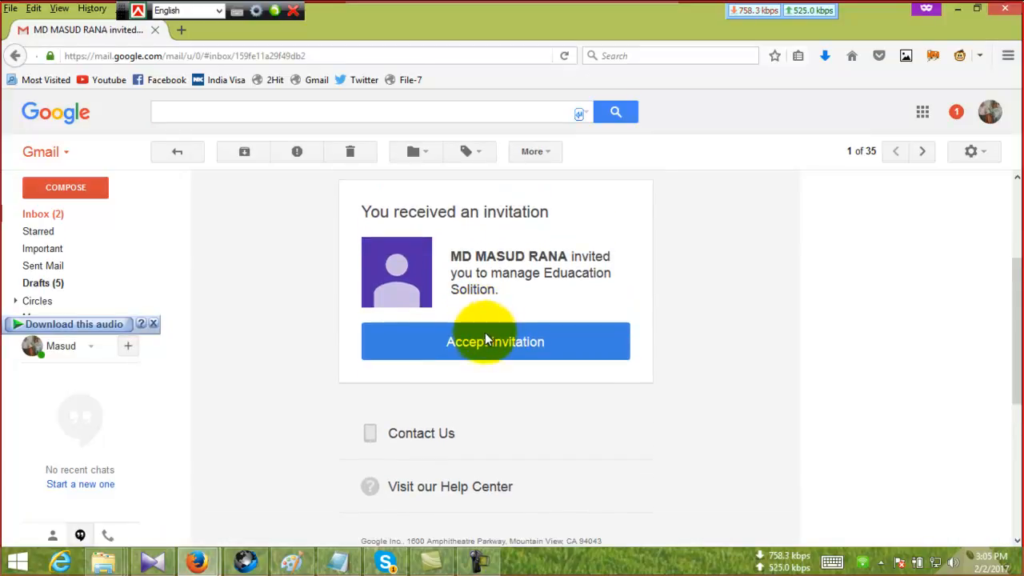
click(486, 339)
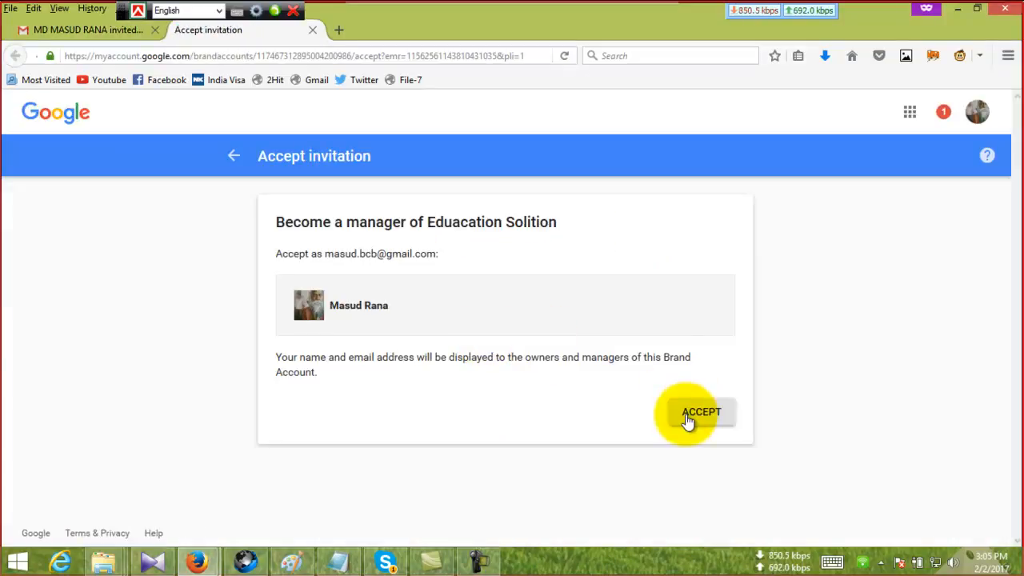
Accept becoming a manager of Educaation Solition, close the details tab, and open a new tab.
click(689, 421)
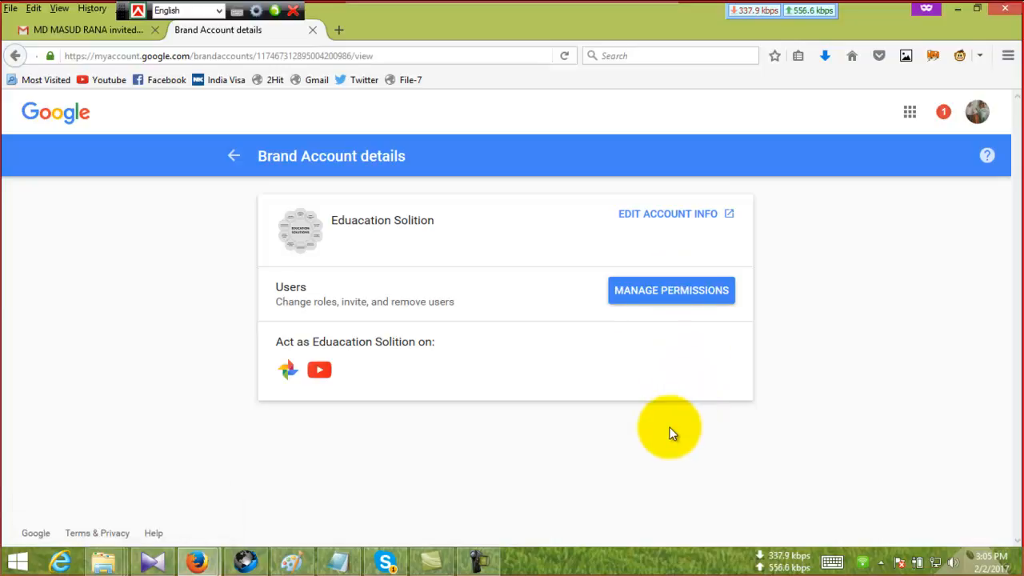
click(313, 30)
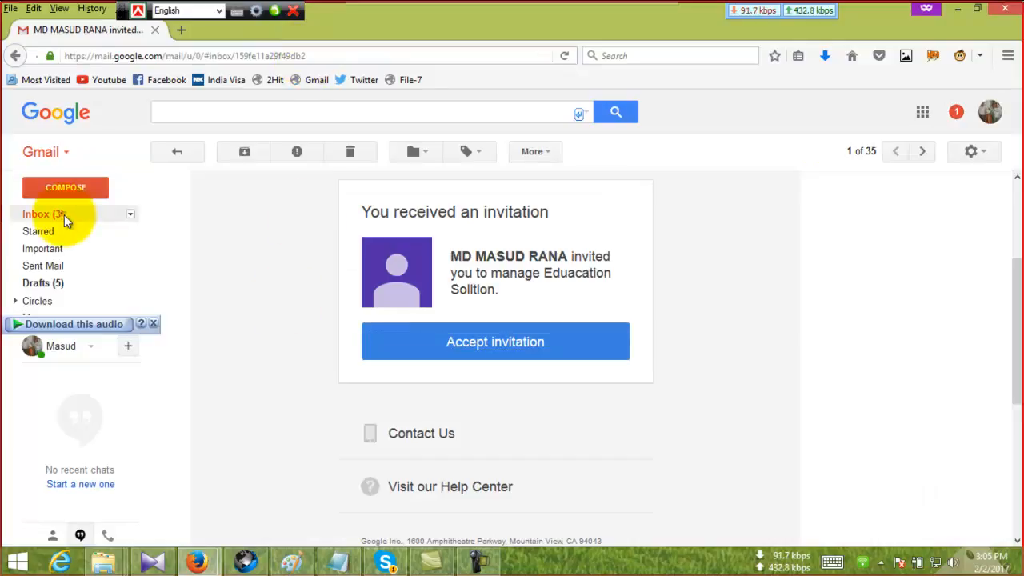
click(64, 216)
click(180, 30)
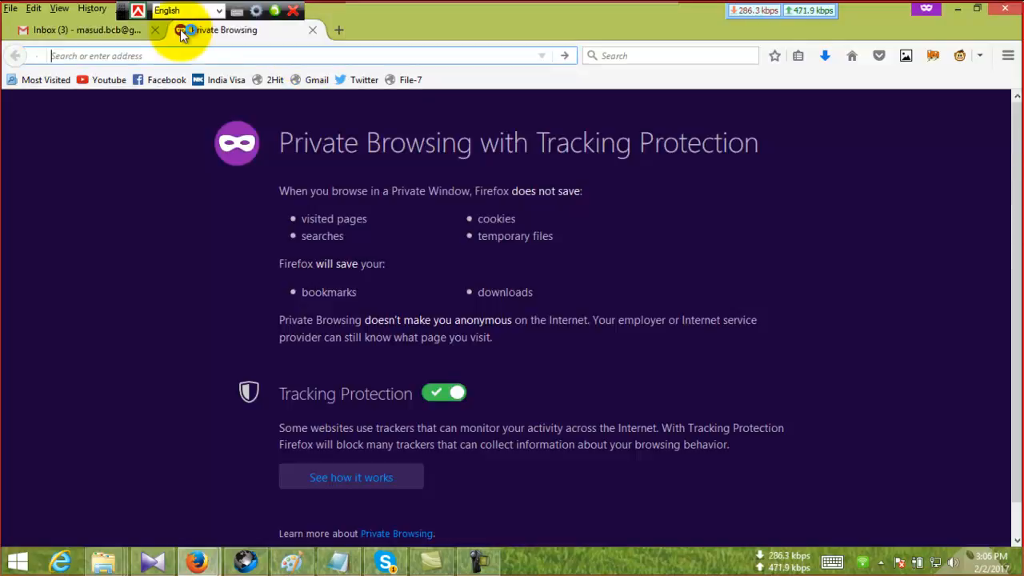
Load the YouTube home page from the bookmark and show the account menu.
click(107, 82)
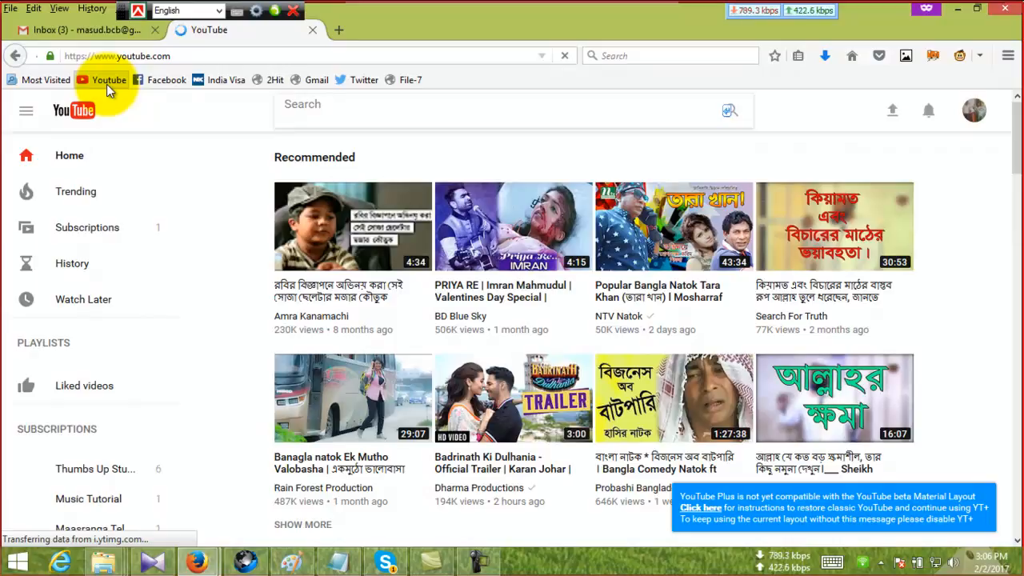
click(974, 111)
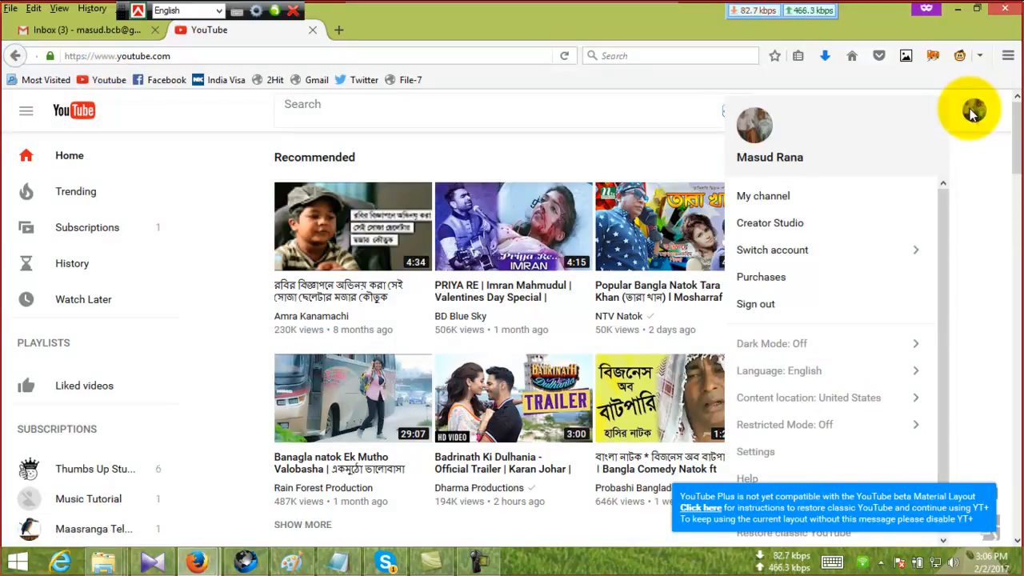
click(699, 508)
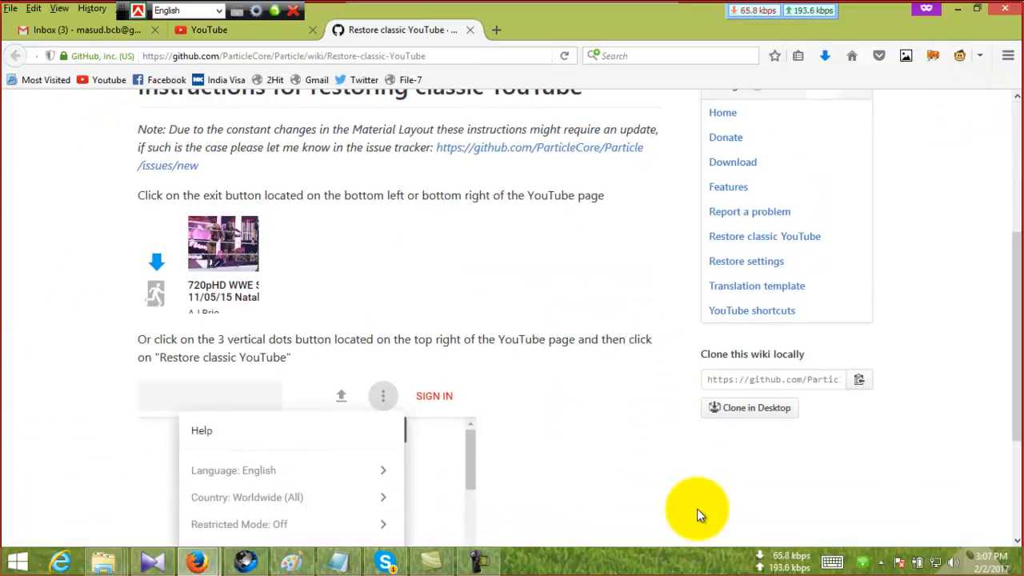
scroll(697, 507, down, 3)
scroll(699, 516, up, 7)
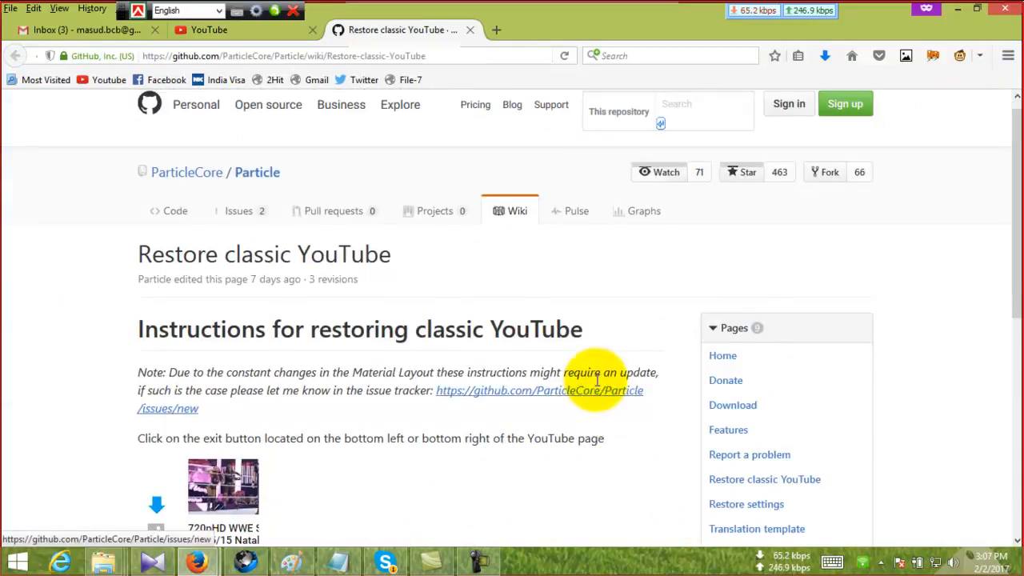
click(979, 112)
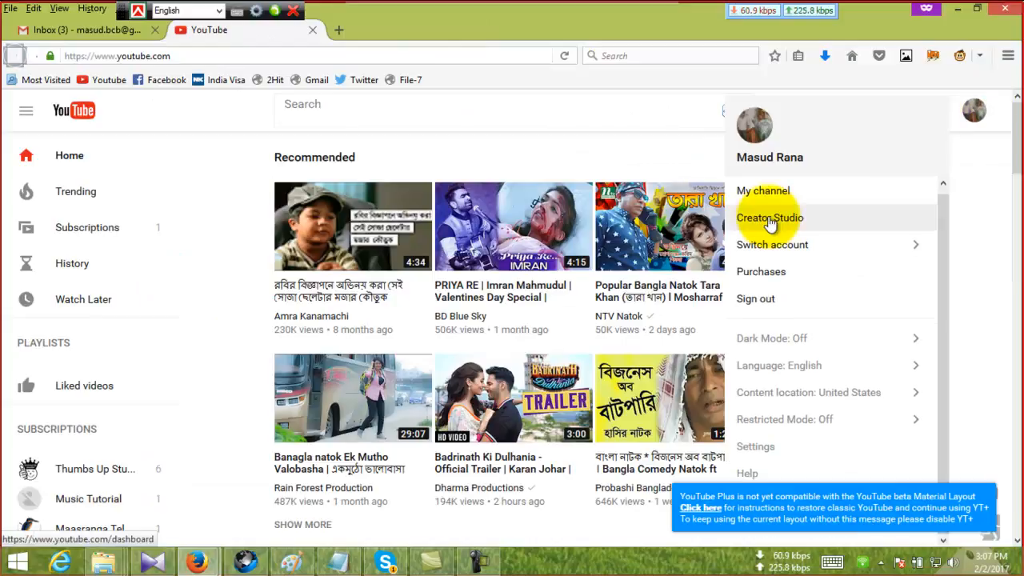
Switch to the Eduacation Solition channel, view its Video Manager, then its Status and features.
click(780, 449)
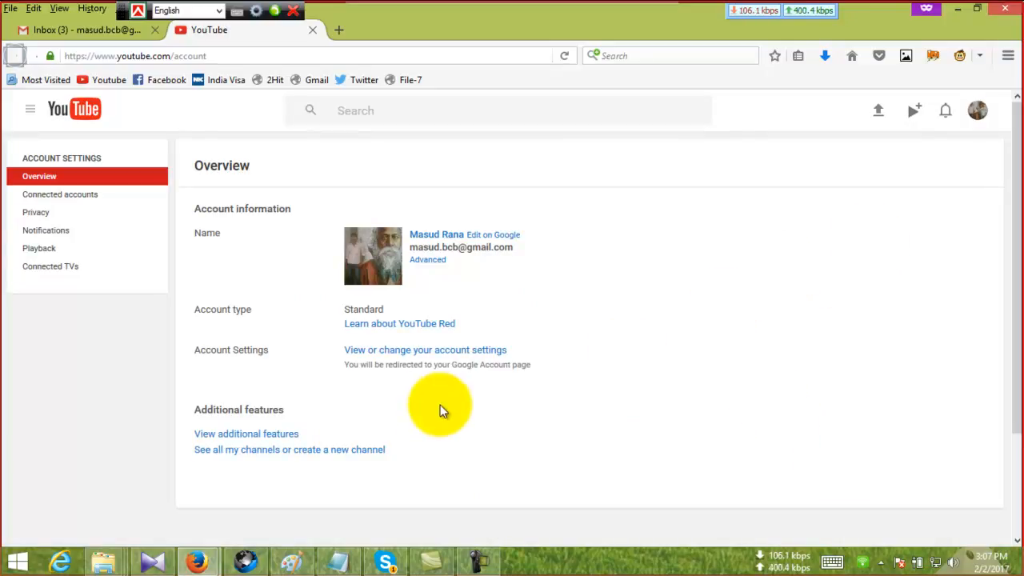
click(271, 452)
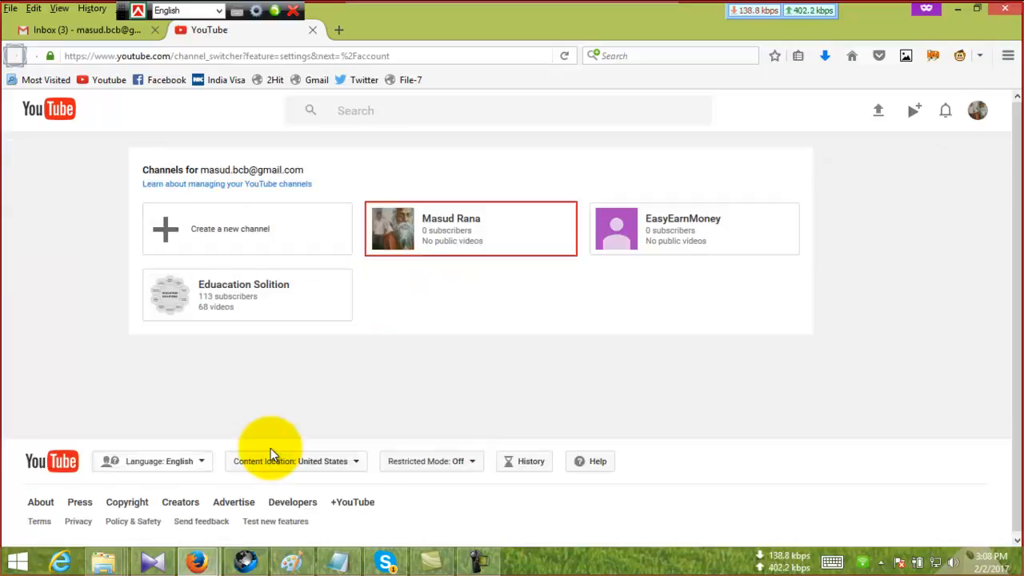
click(178, 296)
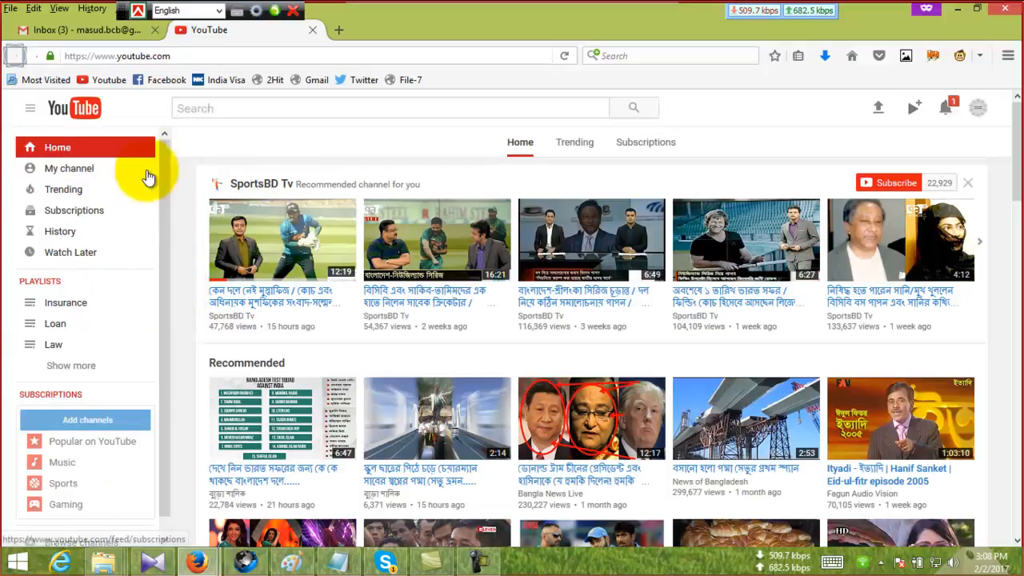
click(51, 170)
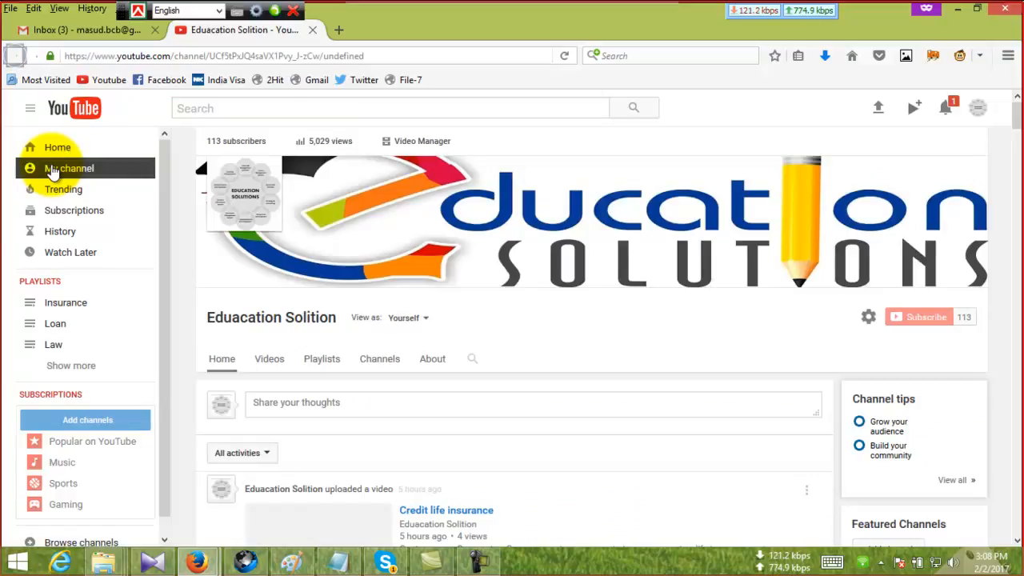
click(421, 144)
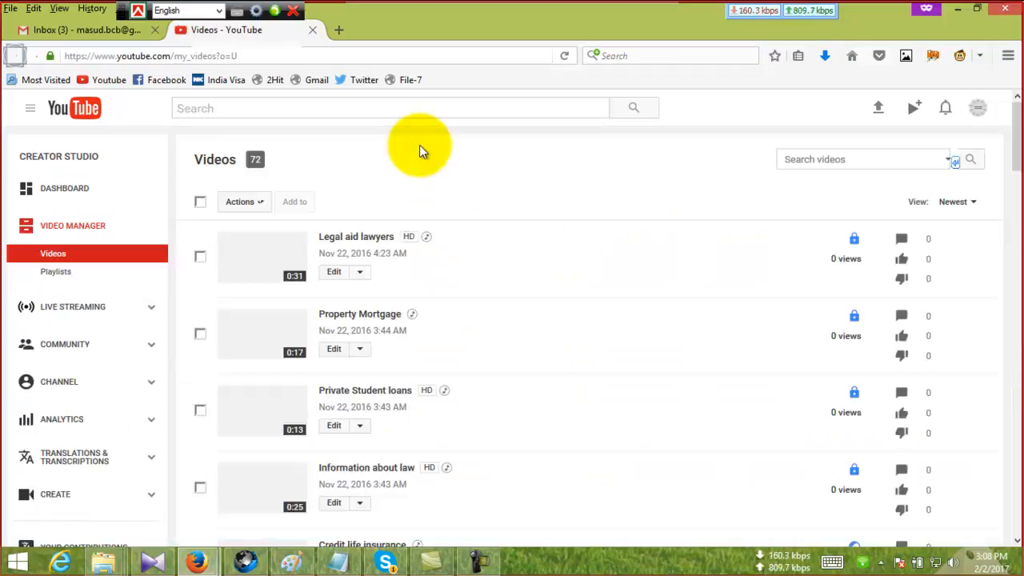
click(88, 381)
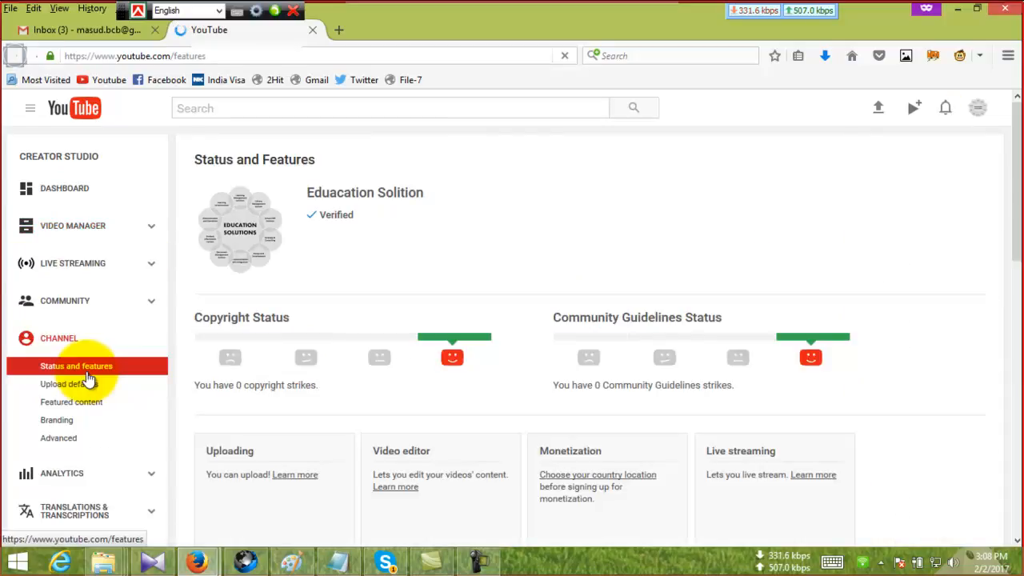
Set the channel's country location to United States.
scroll(601, 370, down, 2)
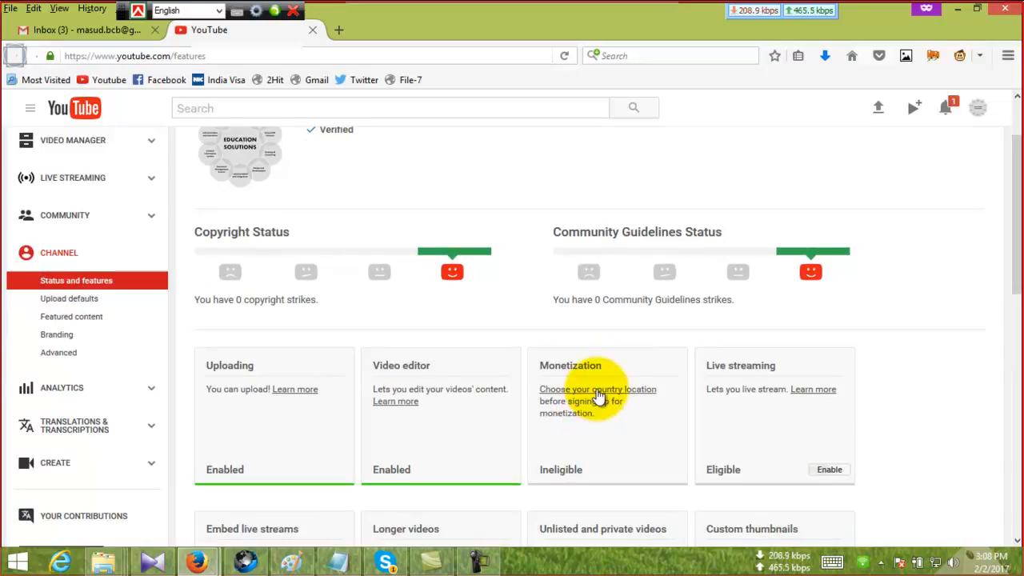
click(598, 394)
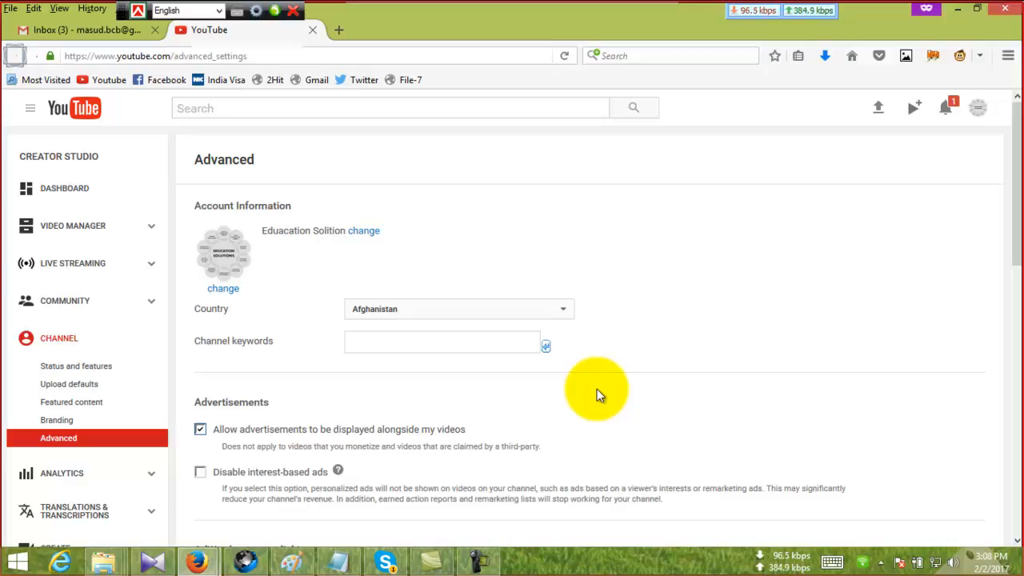
click(553, 309)
drag(569, 359, 570, 552)
click(410, 401)
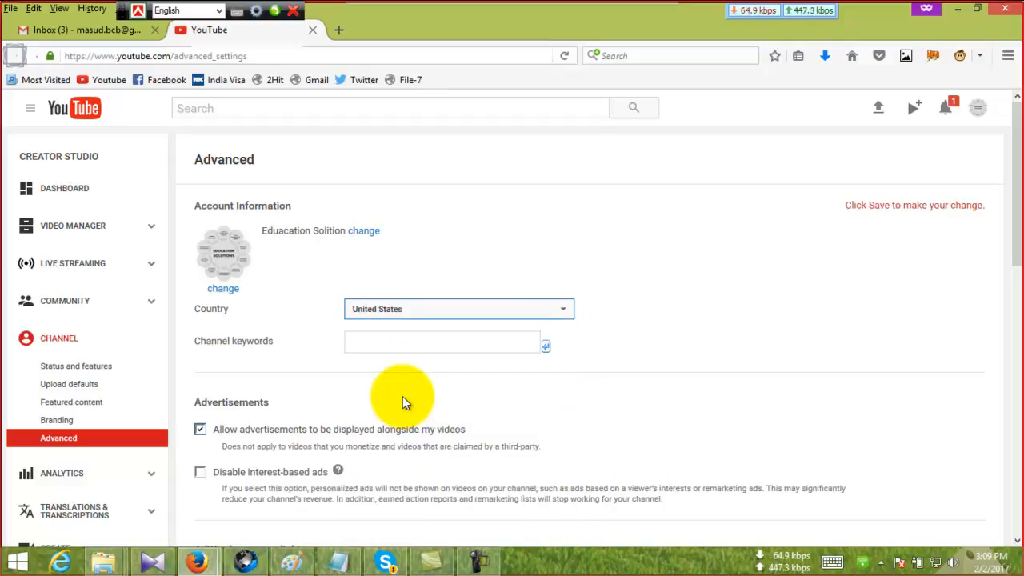
Paste 'Eduacation Solition' as the channel keywords, save, and return to Status and features.
click(408, 343)
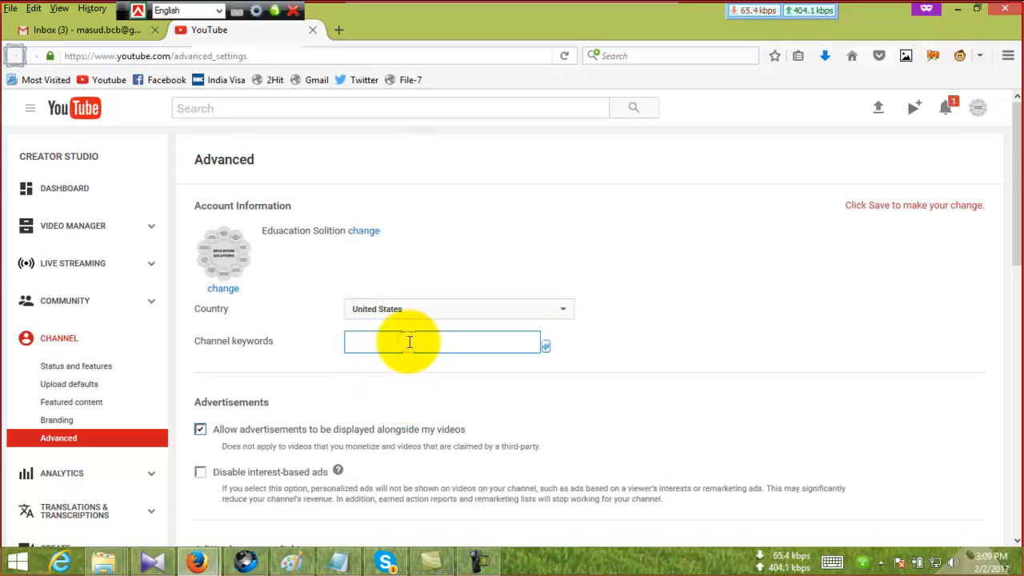
text(Eduacation Solition)
scroll(525, 364, down, 10)
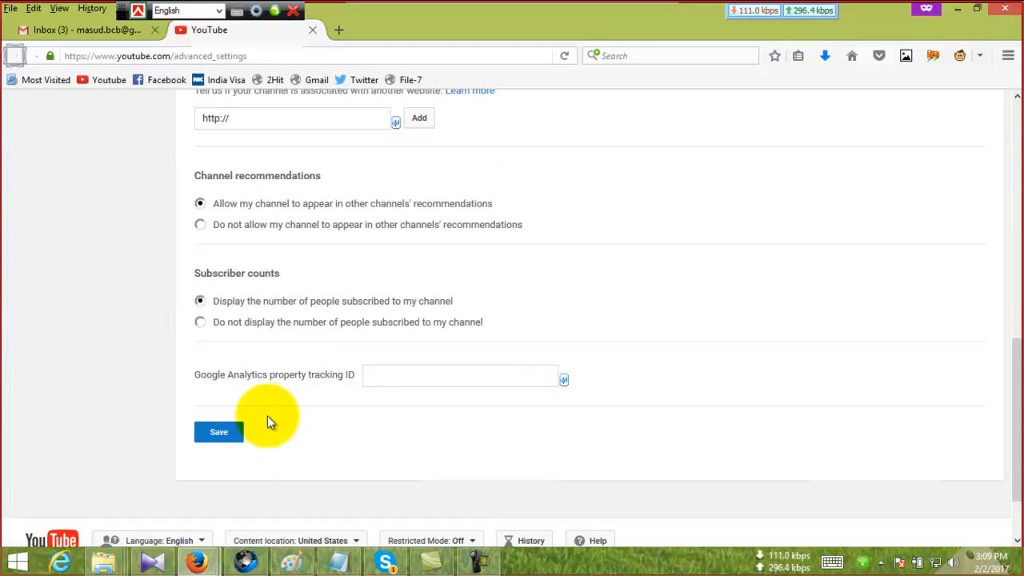
click(218, 434)
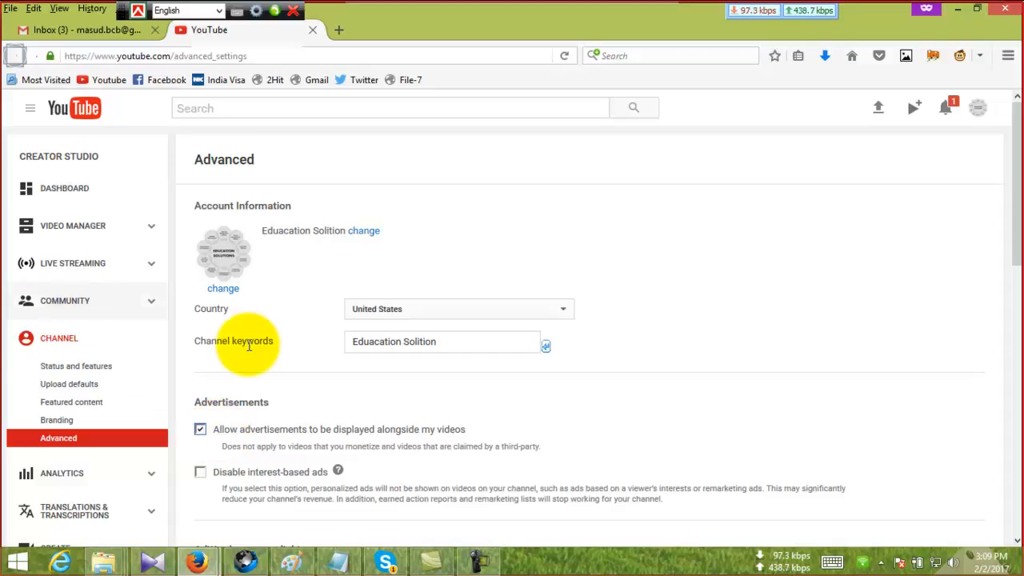
click(104, 369)
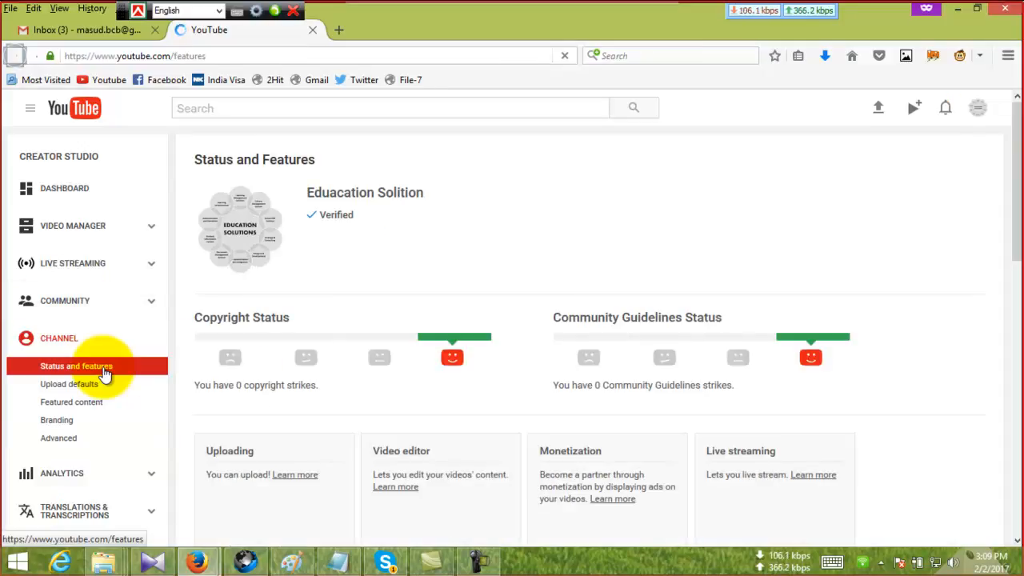
Open the channel's Monetization page and expand its FAQ answers on earnings and video eligibility.
scroll(688, 486, down, 2)
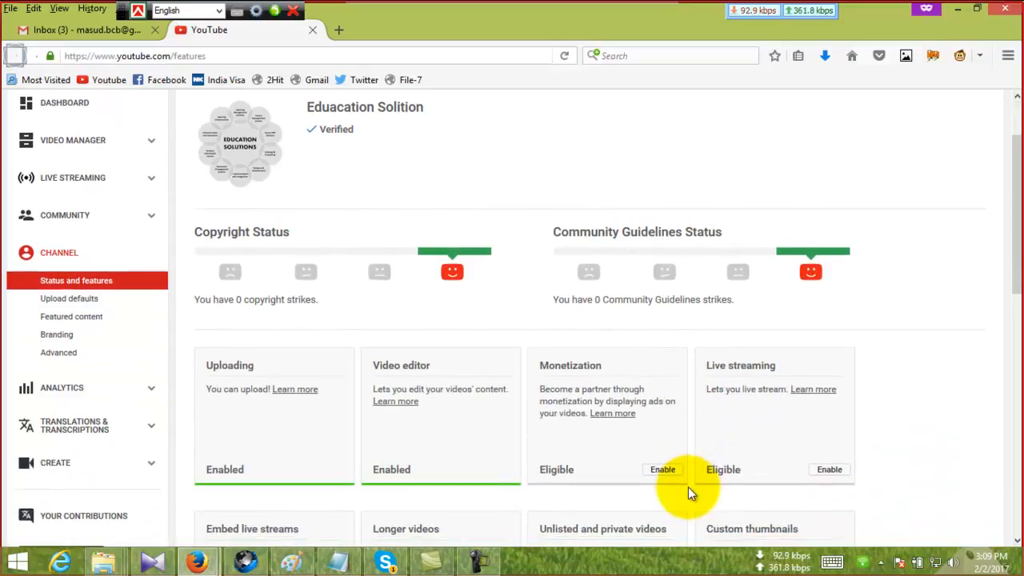
click(676, 472)
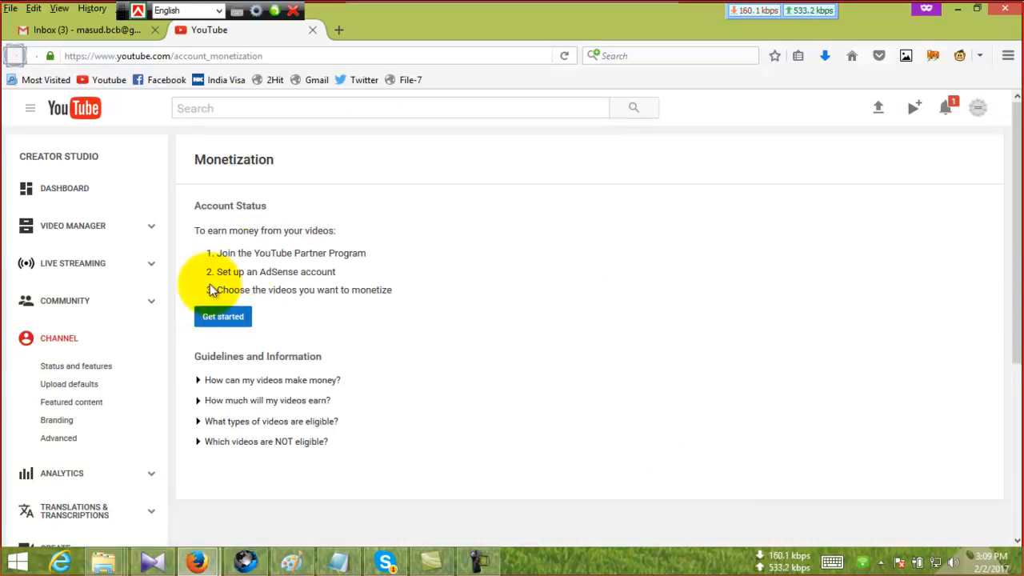
click(199, 381)
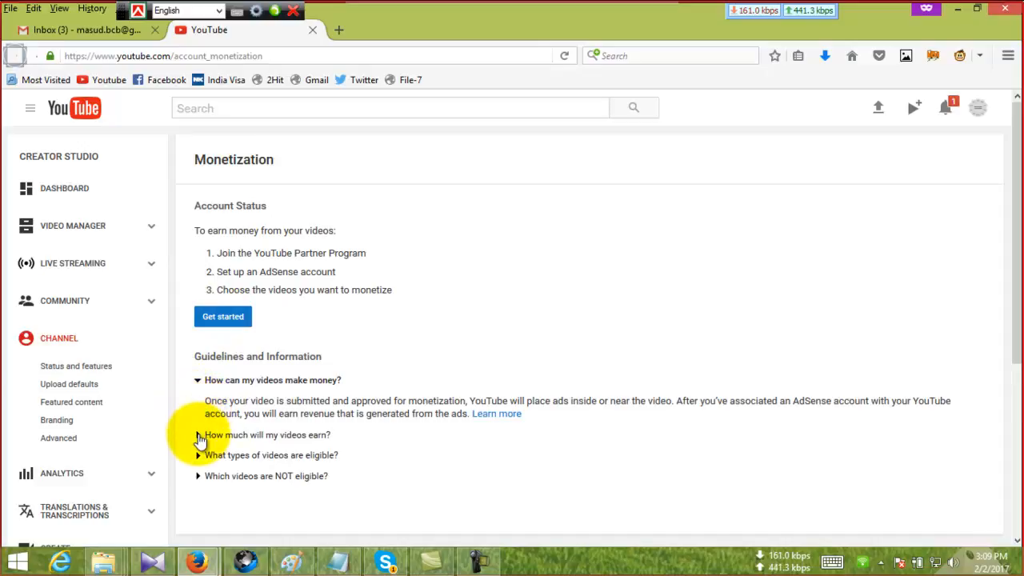
click(198, 434)
click(199, 477)
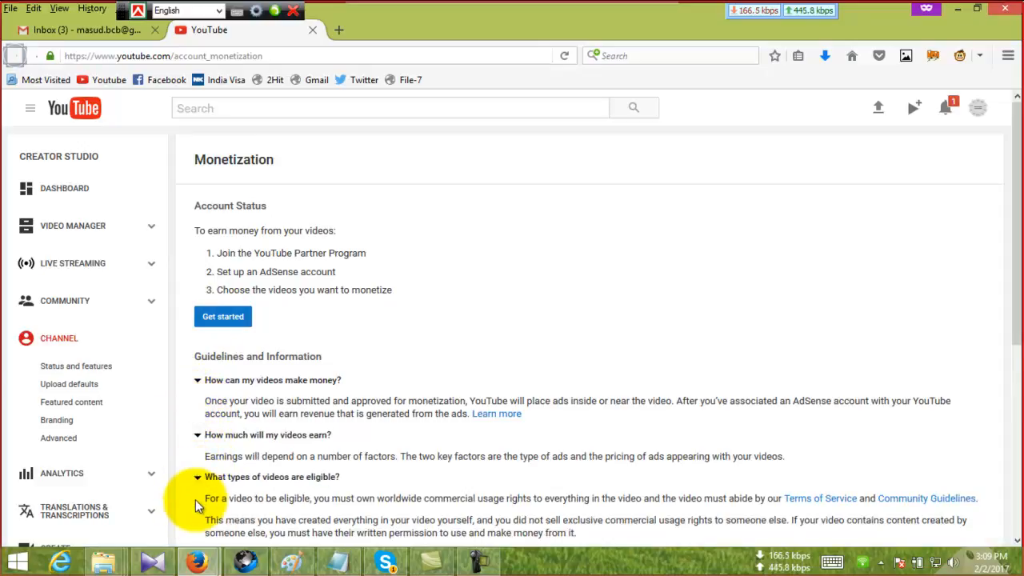
scroll(196, 488, down, 3)
click(196, 493)
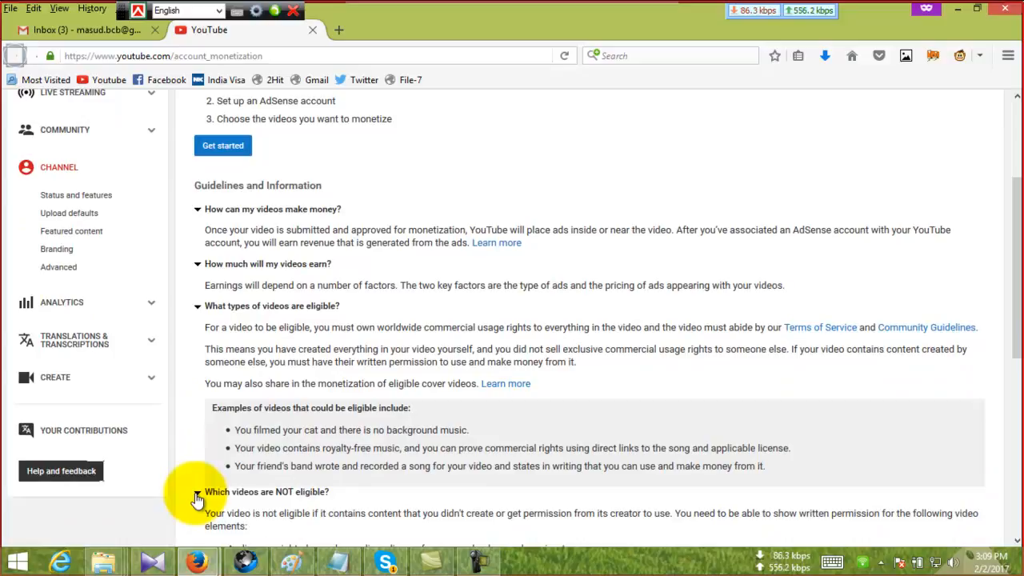
Scroll back to the top and click Get started to enable monetization.
scroll(197, 497, down, 5)
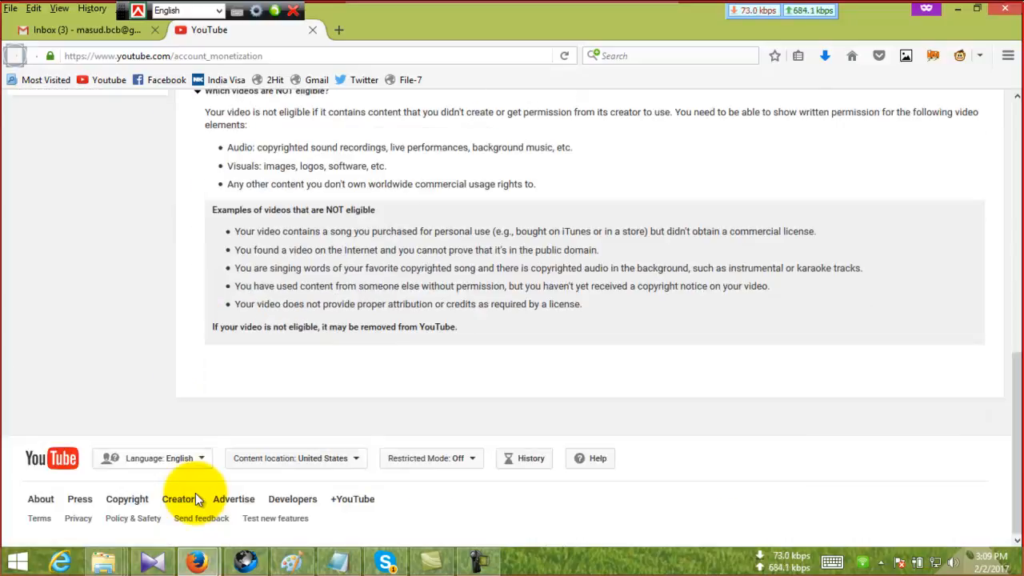
scroll(196, 490, up, 10)
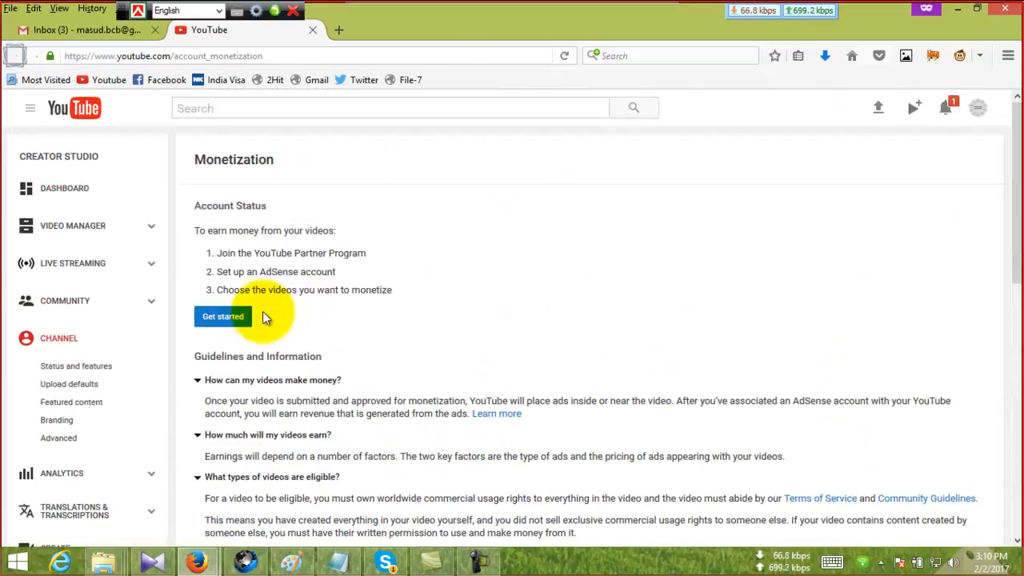
click(238, 319)
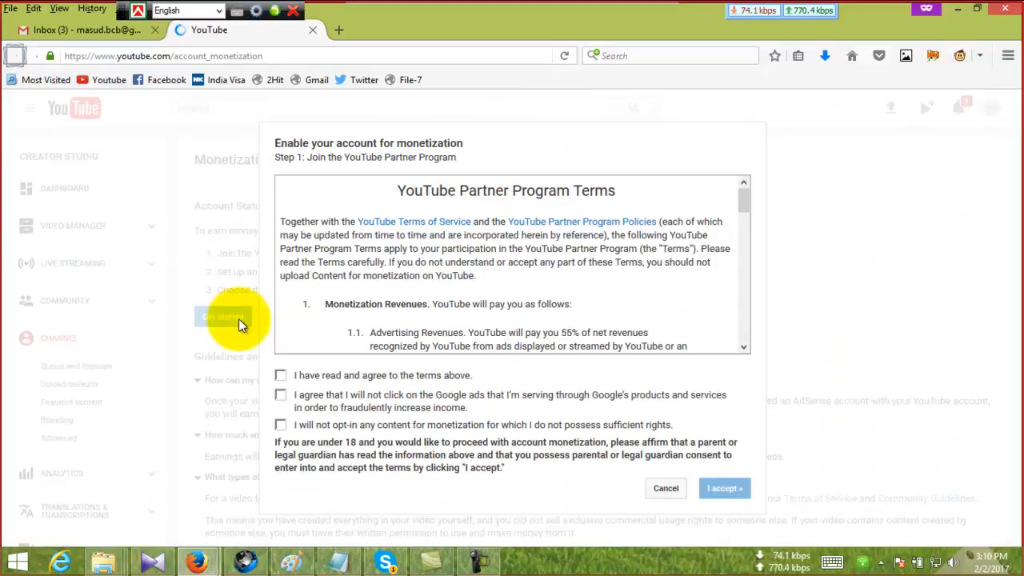
Read through the Partner Program terms, tick all three agreement boxes and accept them.
scroll(535, 232, down, 6)
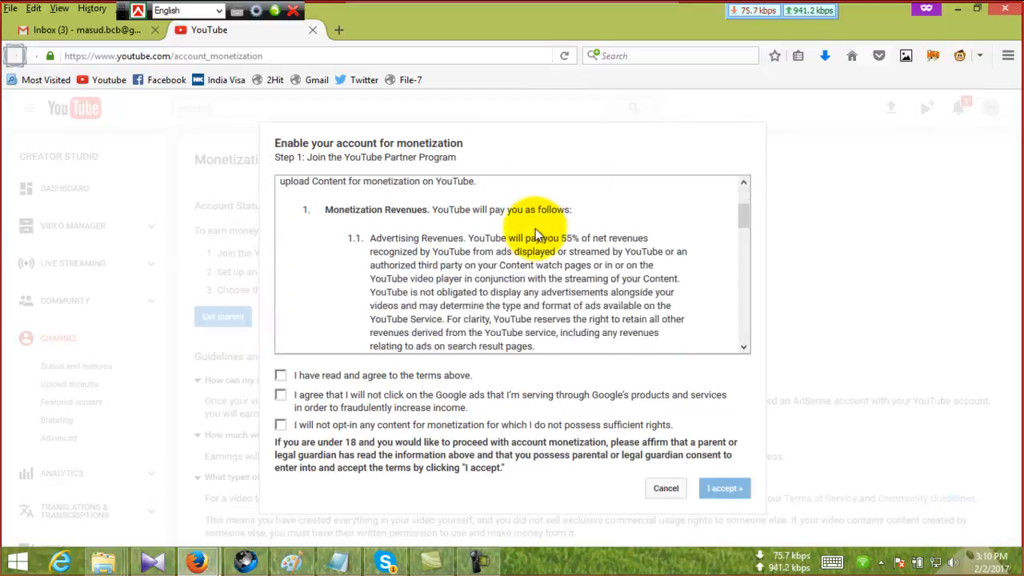
scroll(535, 228, down, 4)
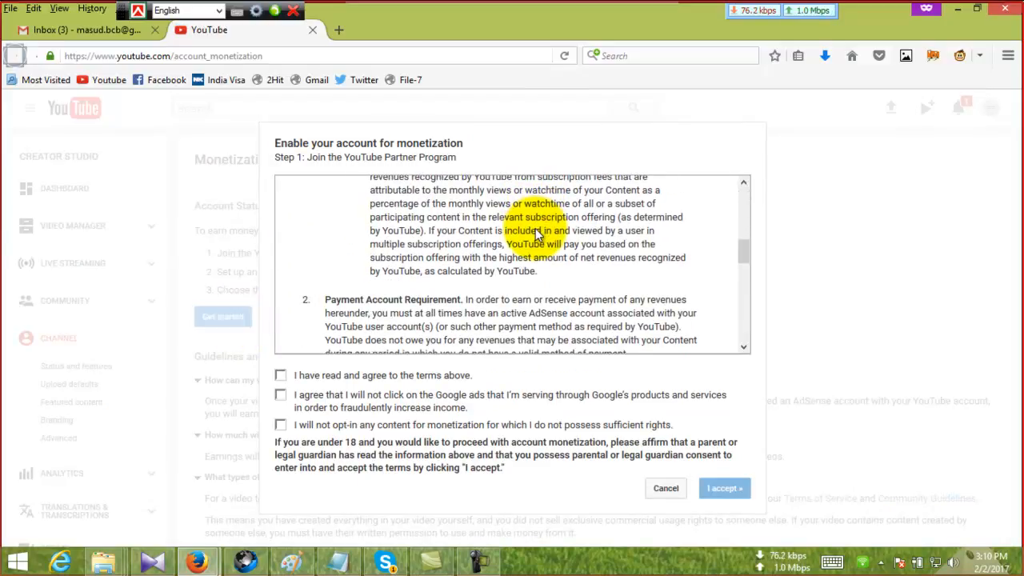
scroll(535, 228, down, 4)
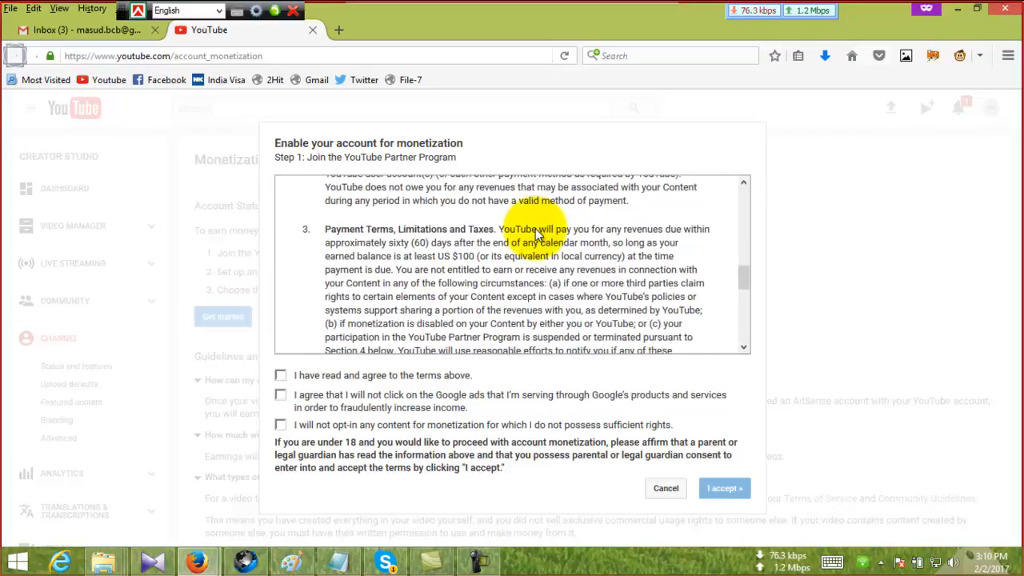
scroll(535, 228, down, 5)
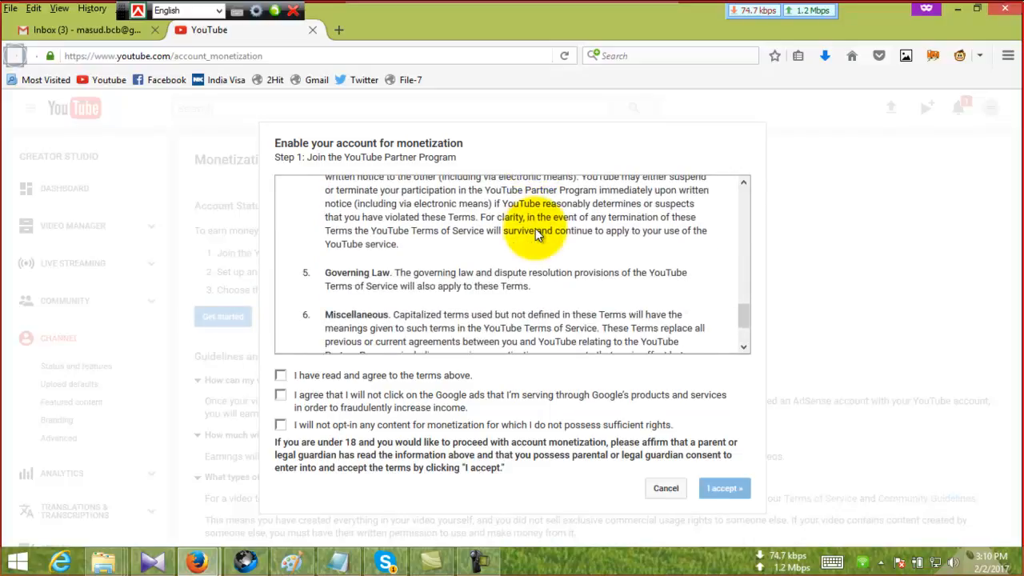
scroll(535, 228, down, 1)
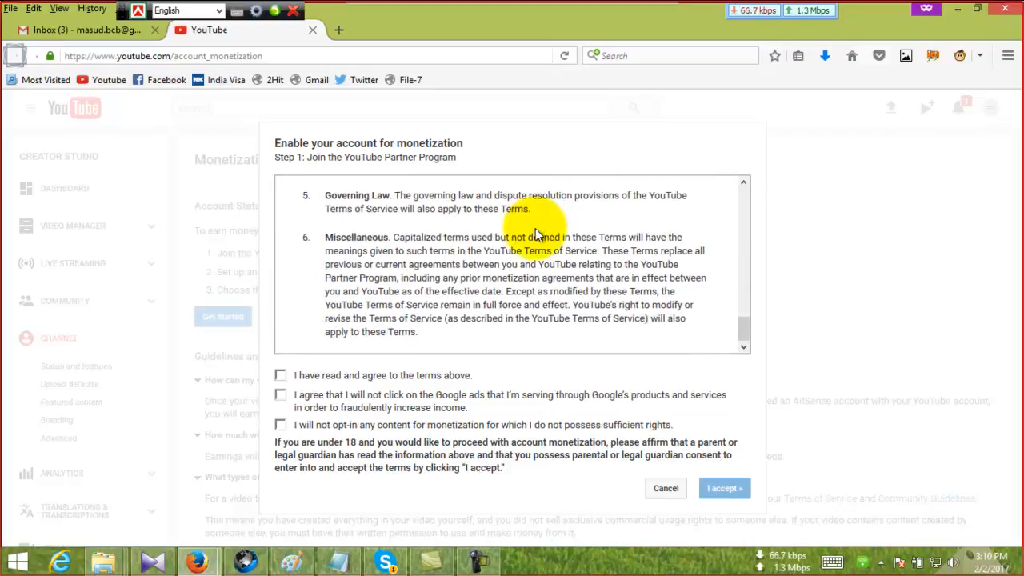
click(281, 375)
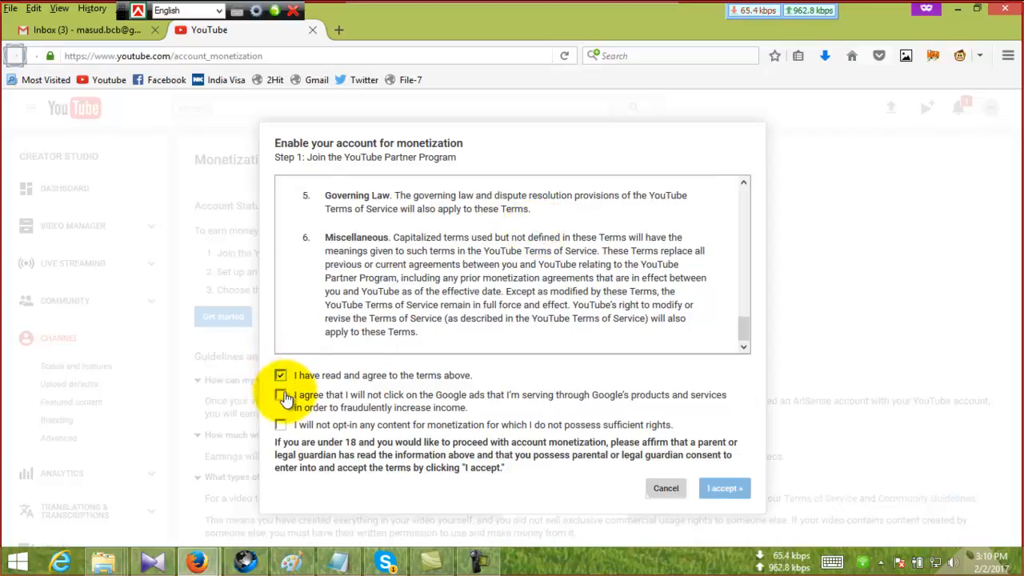
click(281, 395)
click(281, 426)
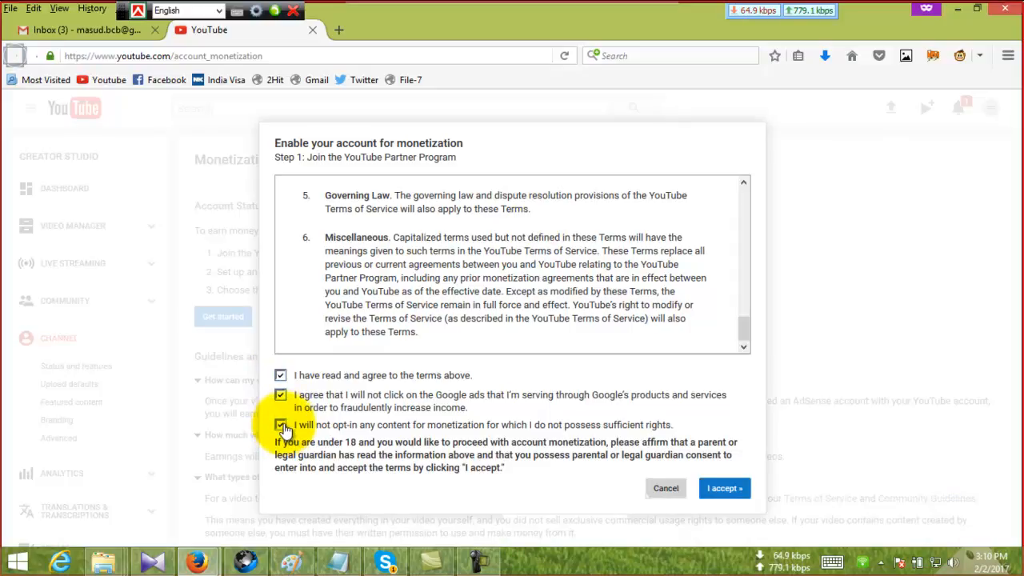
click(726, 488)
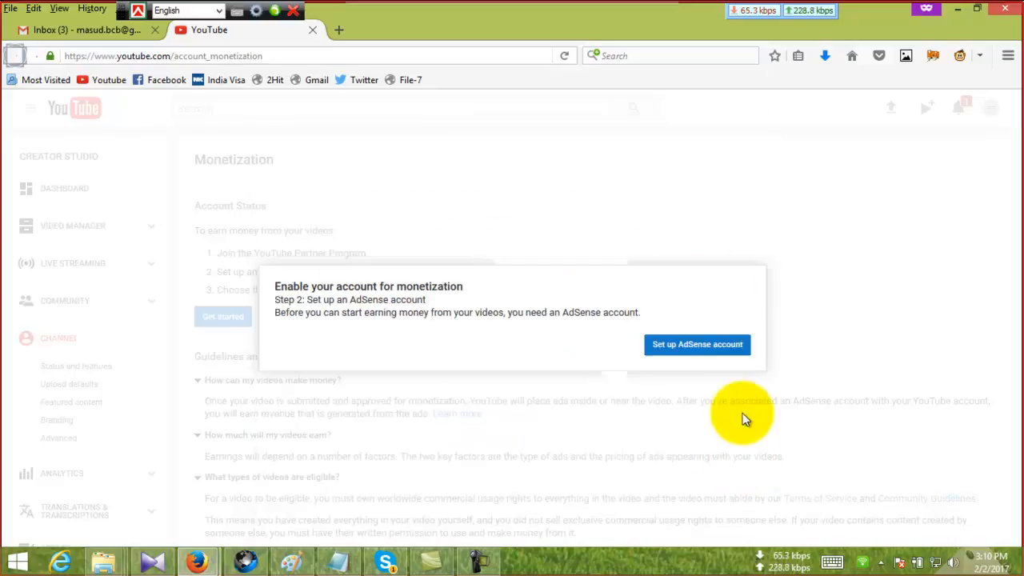
Choose Set up AdSense account and continue on to the AdSense signup.
click(668, 347)
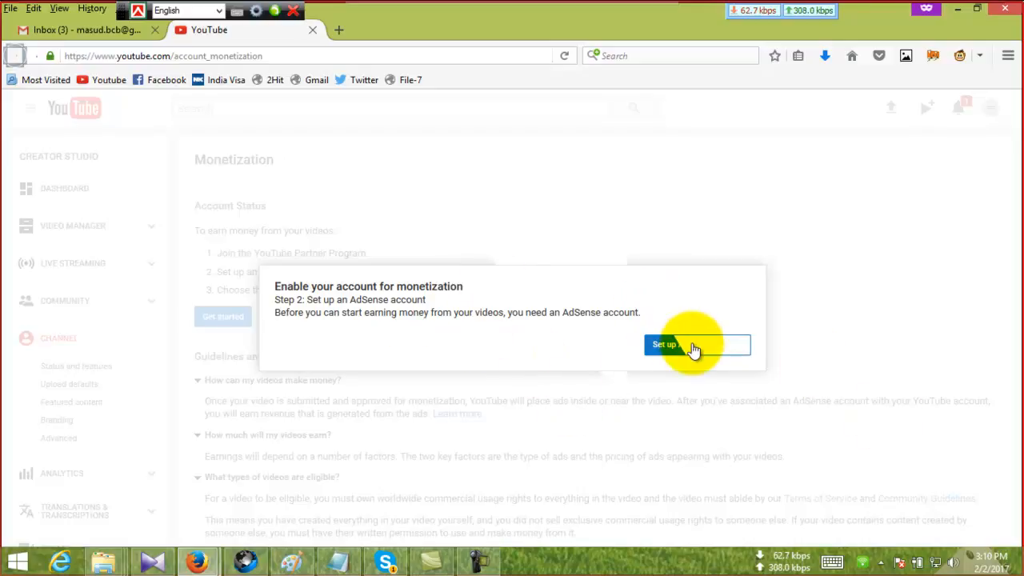
click(690, 345)
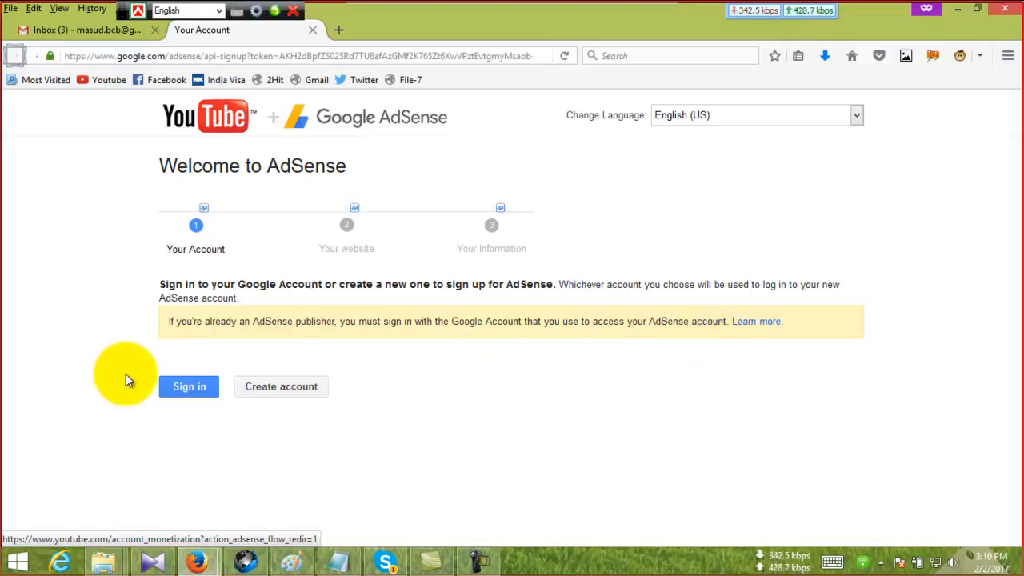
Sign in with the existing Google account, save the website details, and set the country to Bangladesh.
click(172, 385)
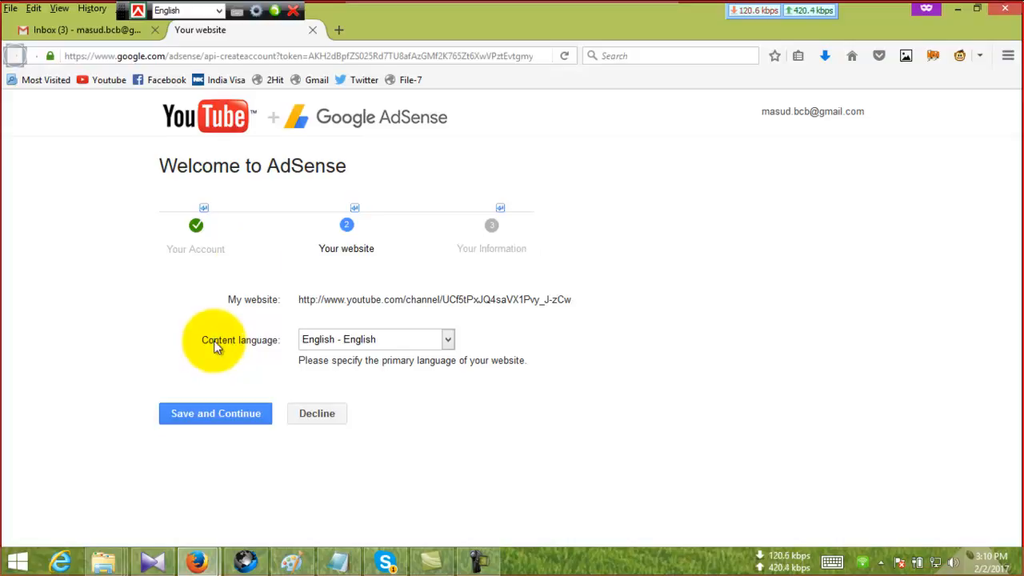
click(191, 406)
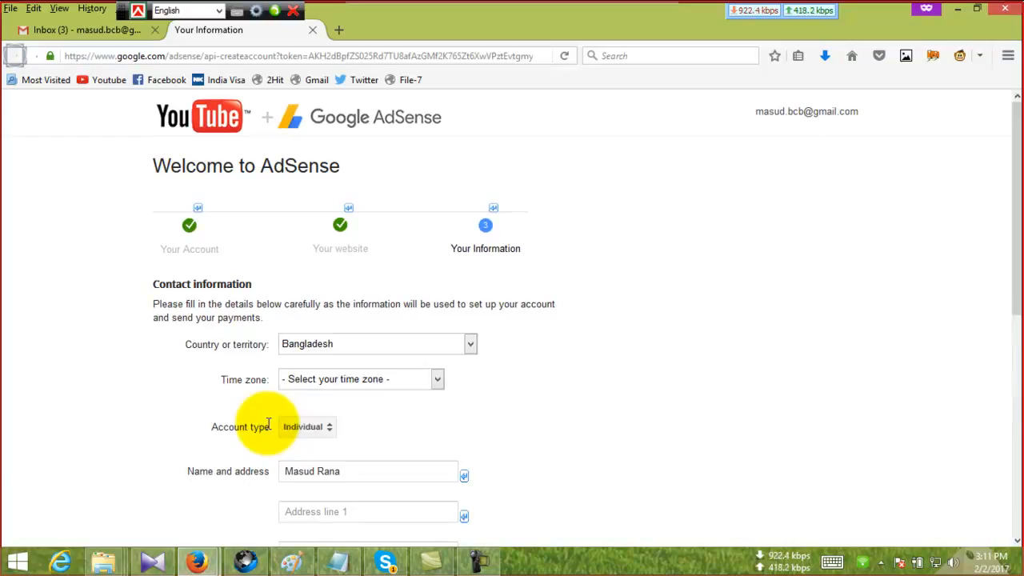
scroll(268, 424, down, 4)
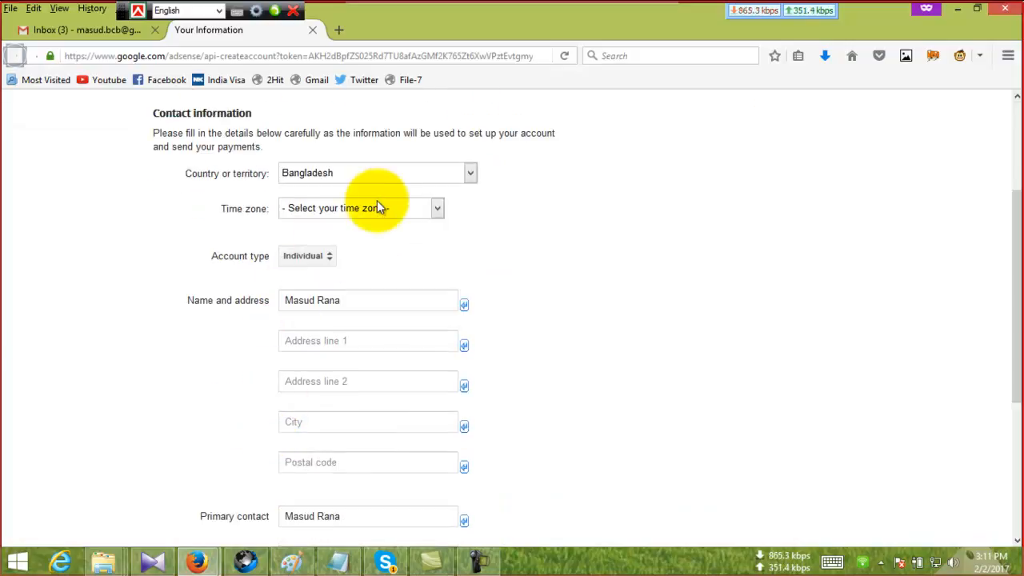
click(405, 176)
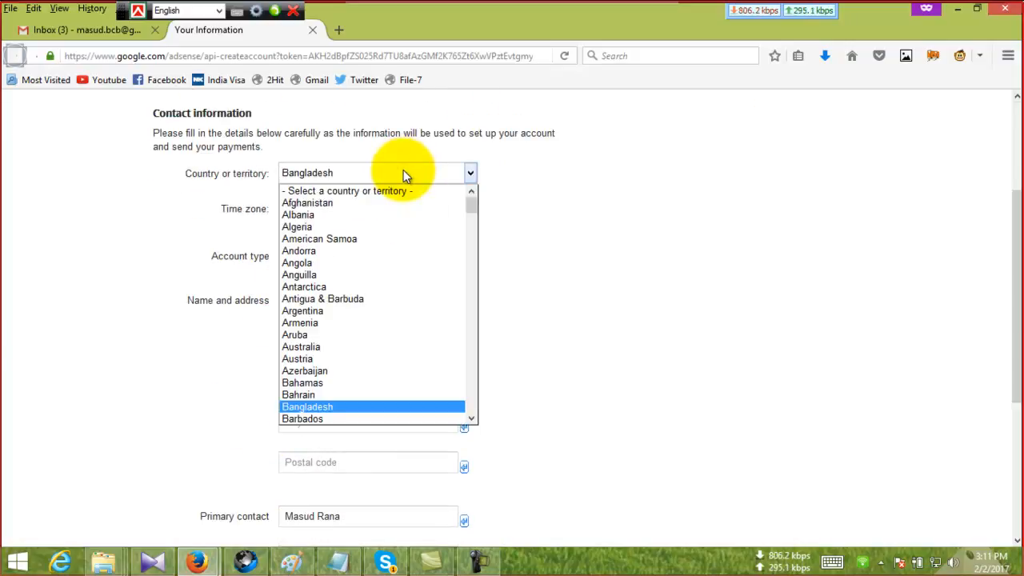
click(414, 204)
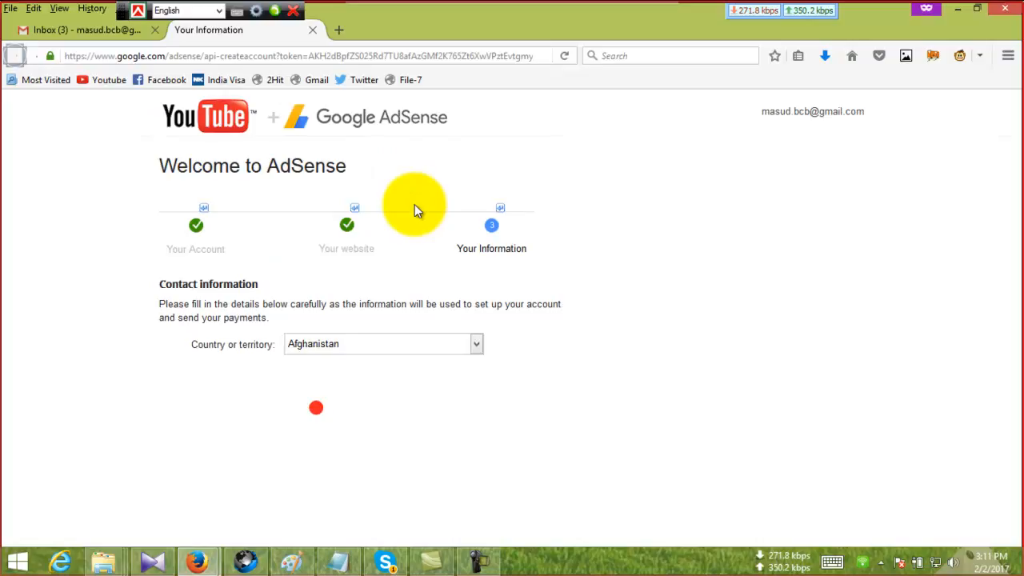
click(328, 350)
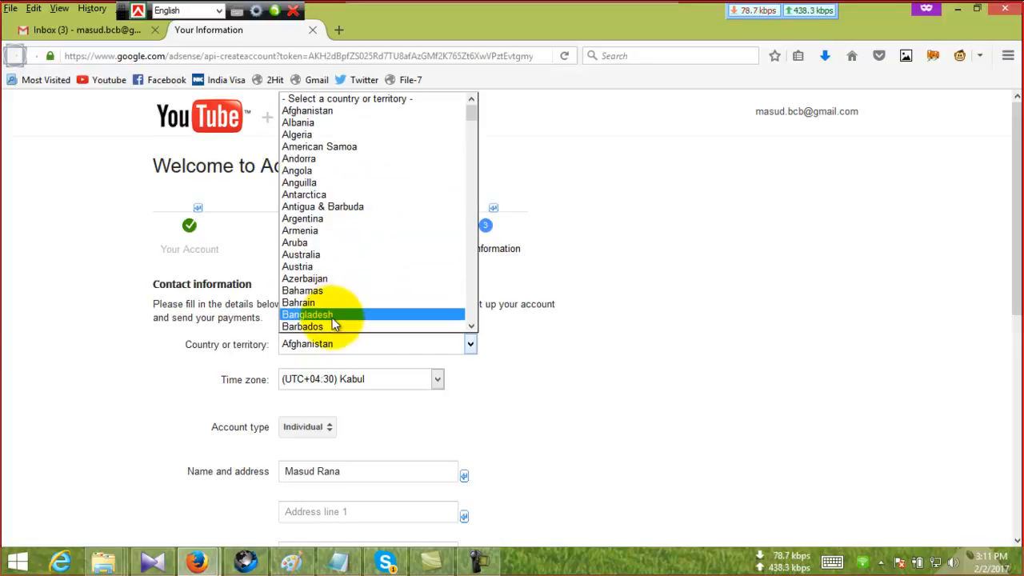
click(333, 318)
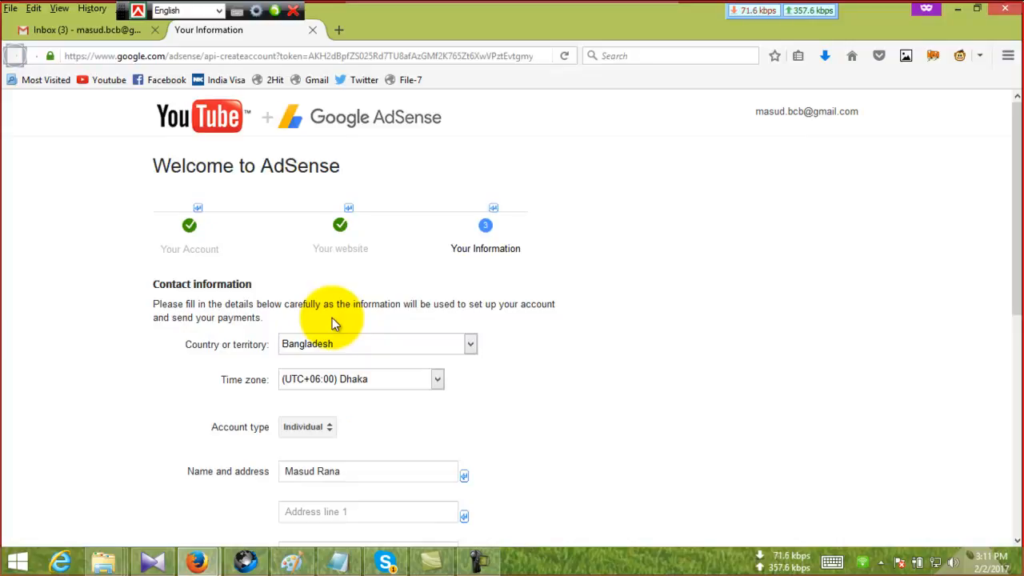
Set all five AdSense email preferences to Yes.
scroll(334, 320, down, 2)
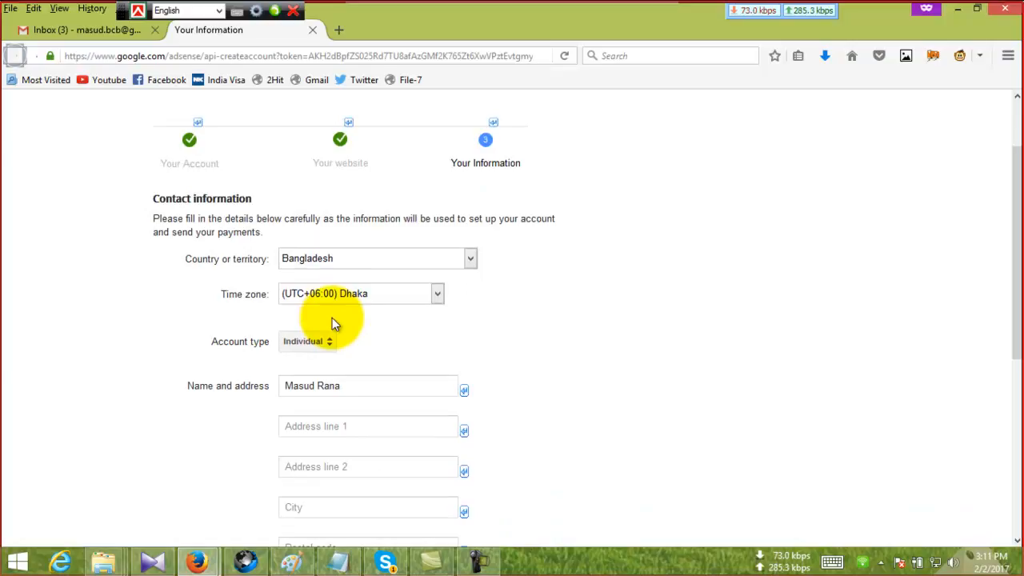
scroll(332, 318, down, 5)
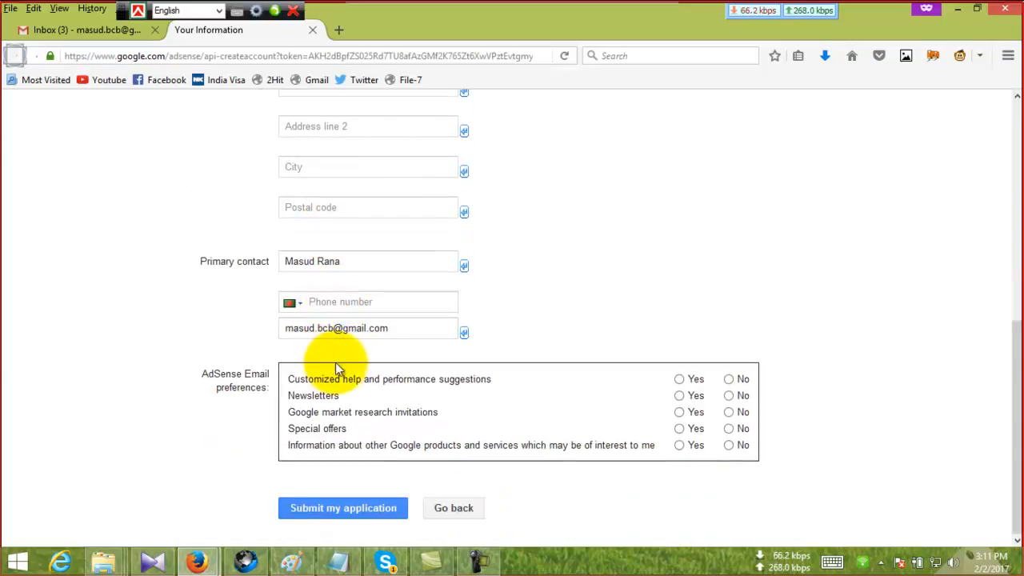
click(679, 379)
click(680, 395)
click(679, 412)
click(680, 428)
click(680, 446)
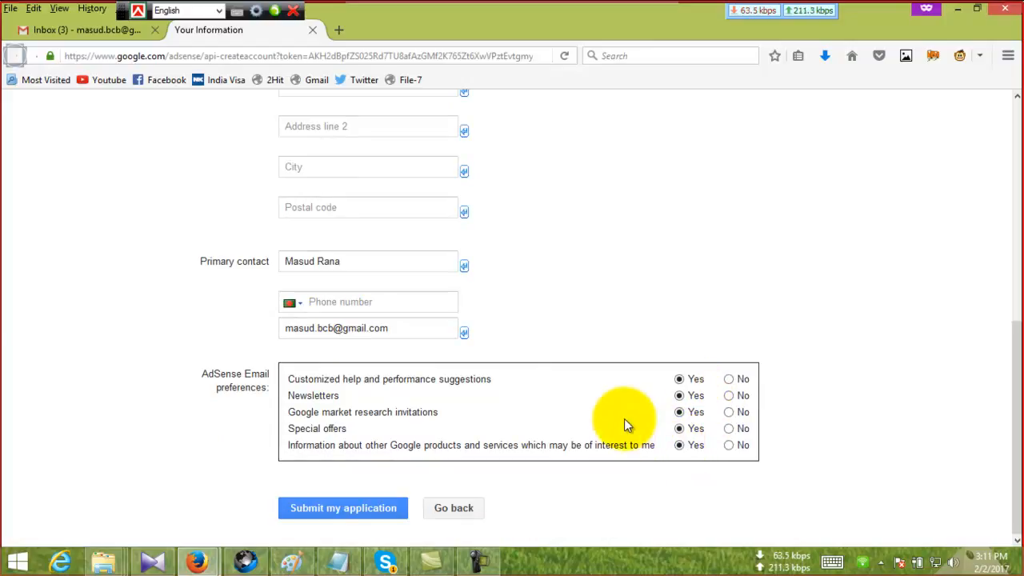
Paste the phone number into the contact form.
scroll(624, 418, up, 4)
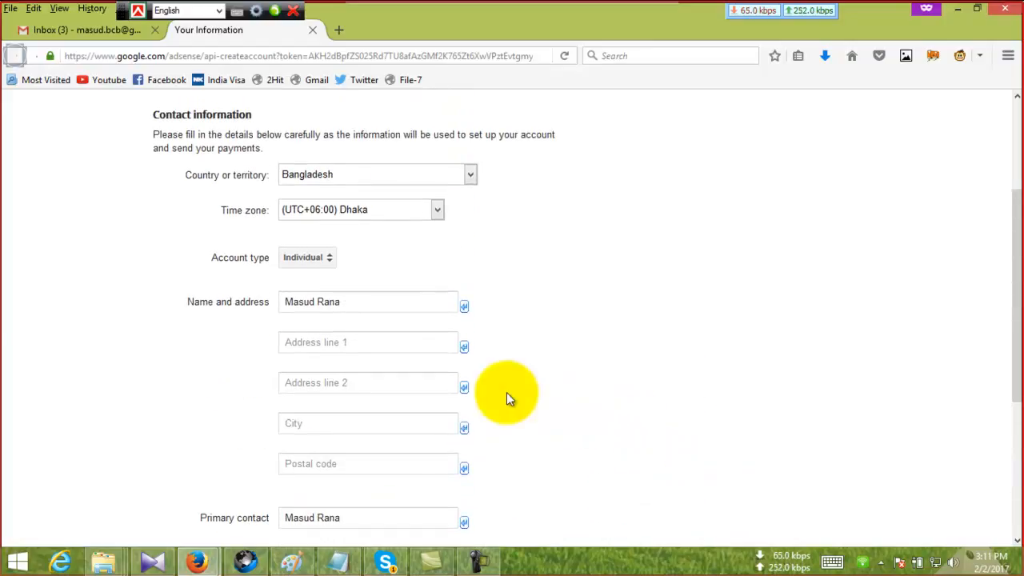
scroll(435, 396, down, 3)
click(366, 385)
key(ctrl+v)
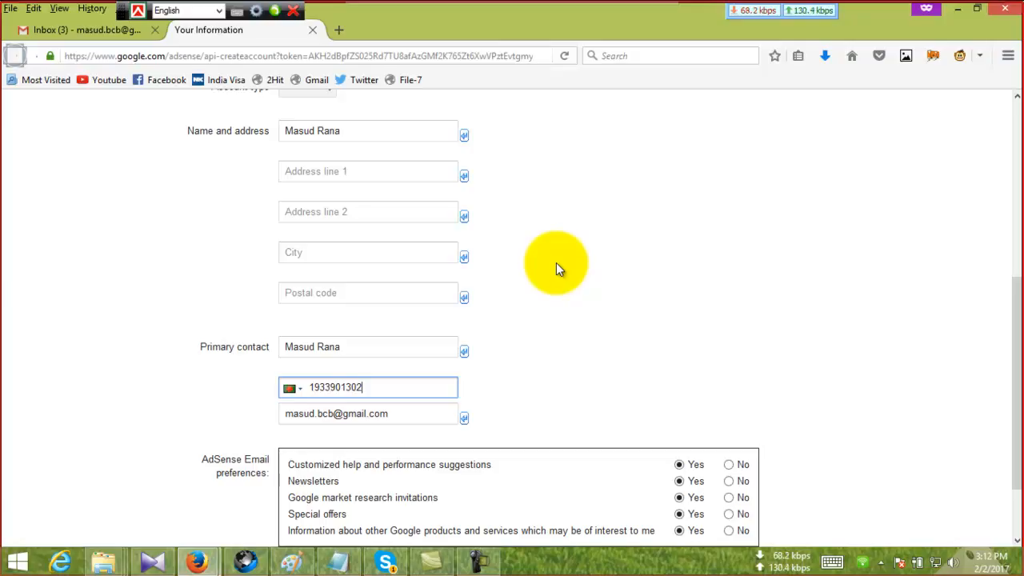
Enter the account holder's and primary contact's names, then open a new youtube text file.
click(282, 132)
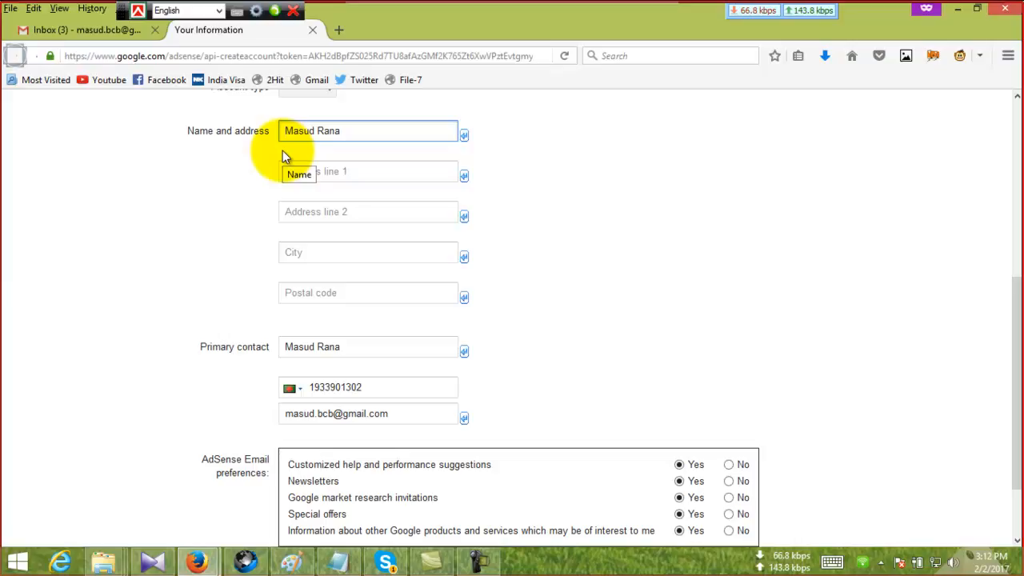
text(Md.)
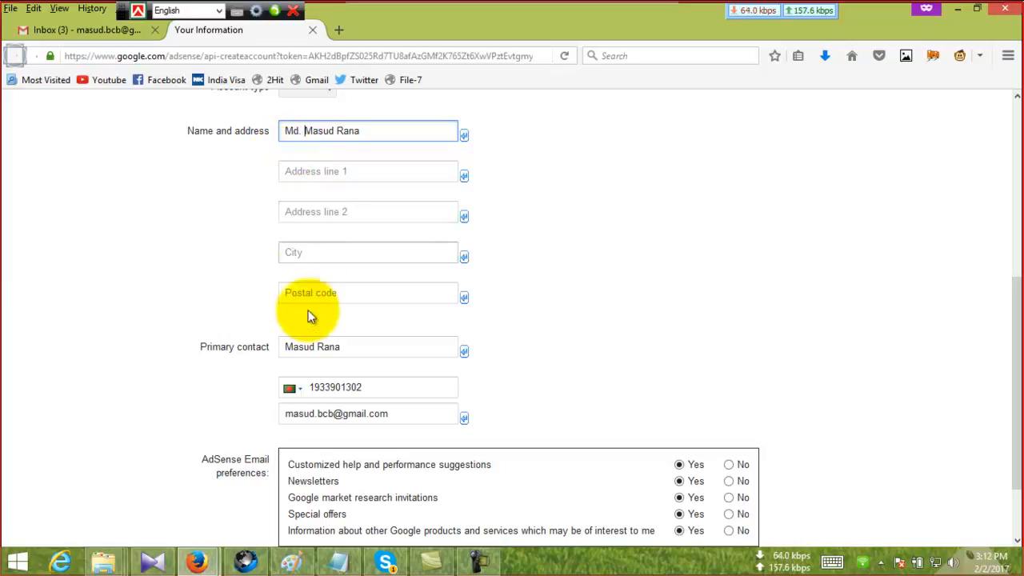
click(286, 346)
text(Md. Ma)
key(BackSpace)
key(BackSpace)
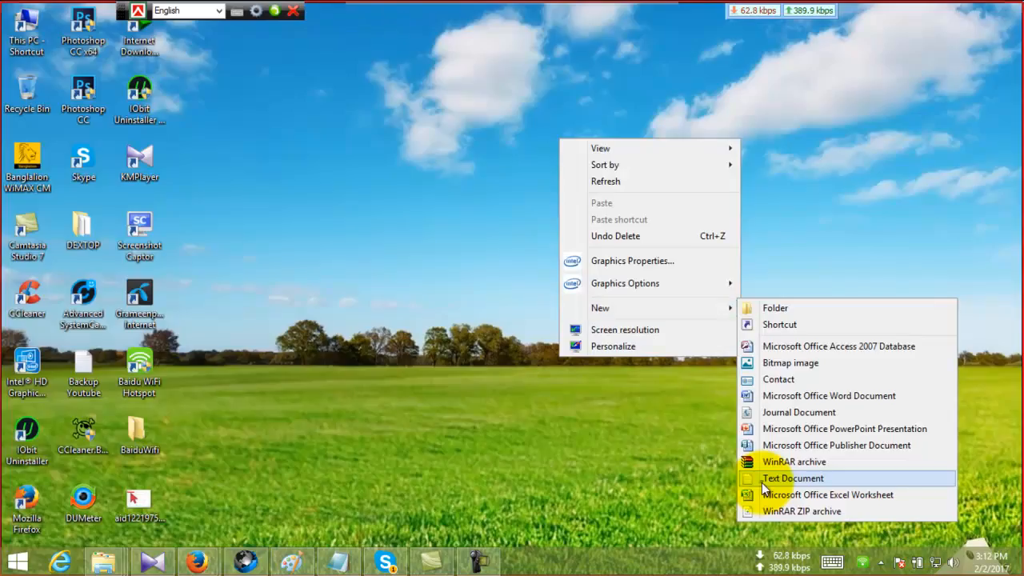
click(762, 482)
double_click(603, 153)
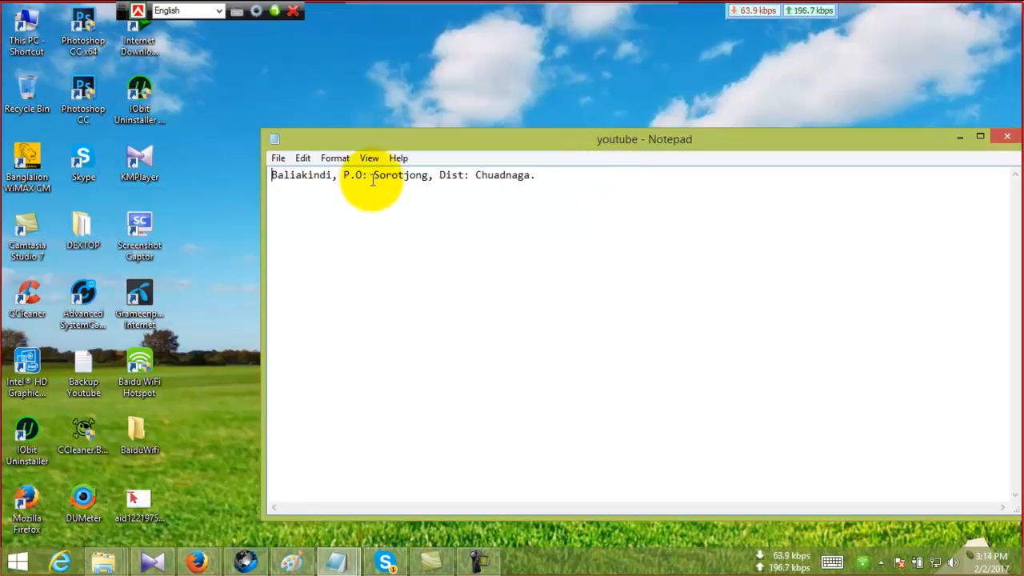
Correct a misspelling in the address line and delete the 'Dist:' label.
drag(376, 177, 334, 177)
text(S)
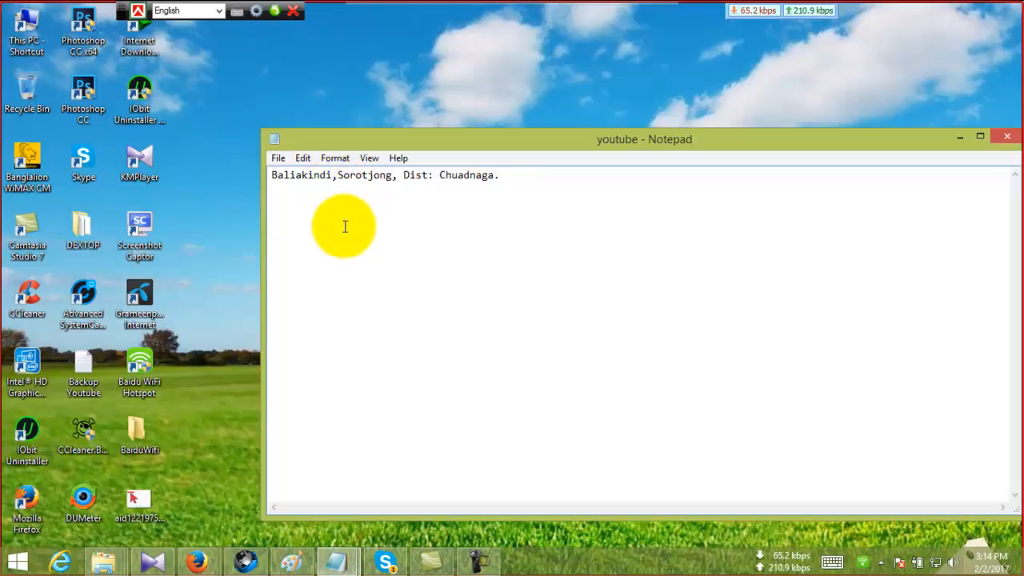
click(440, 176)
click(338, 175)
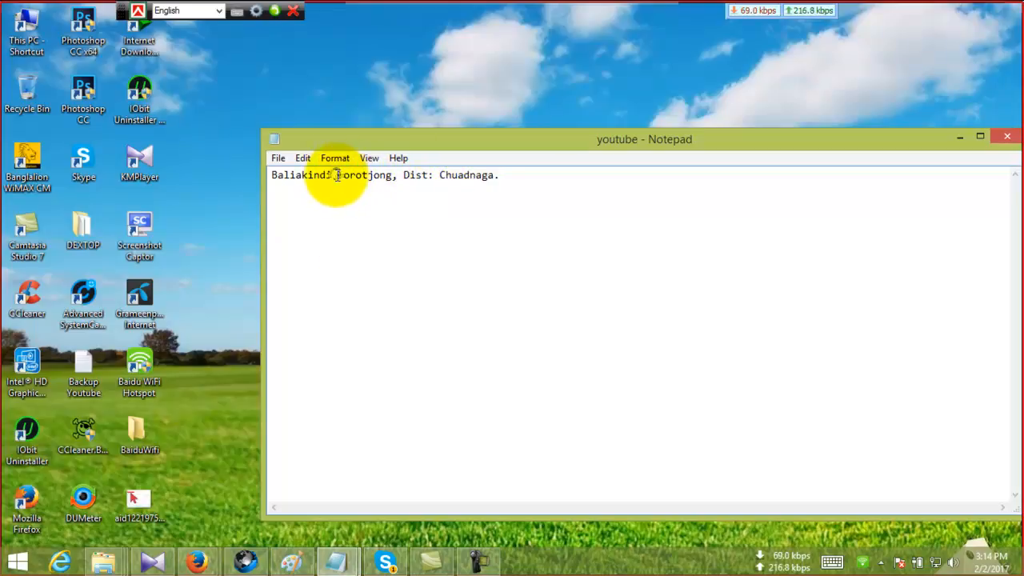
click(445, 176)
drag(445, 178, 408, 177)
key(BackSpace)
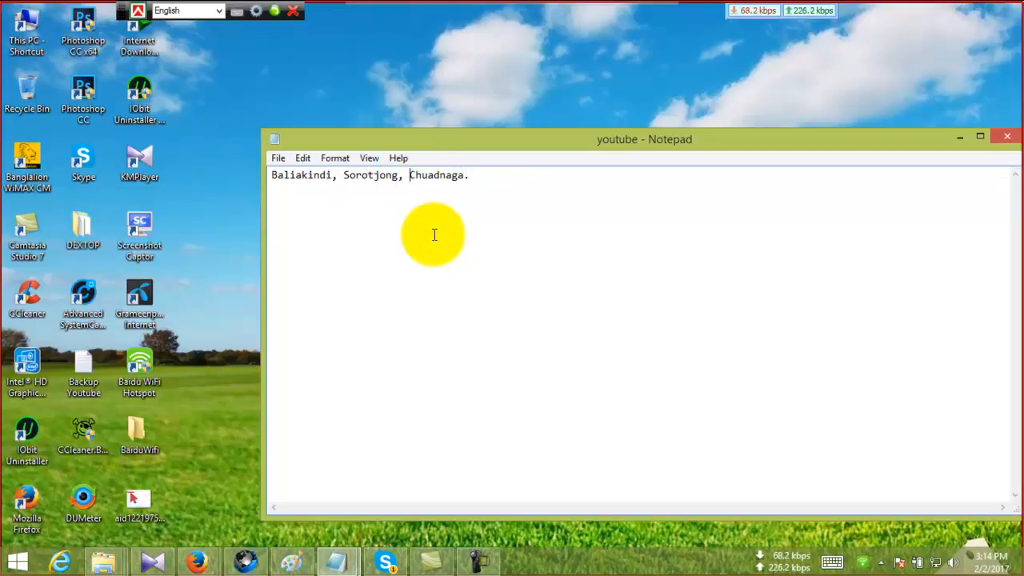
Append ', Bangladesh' after the district name in the address.
click(468, 177)
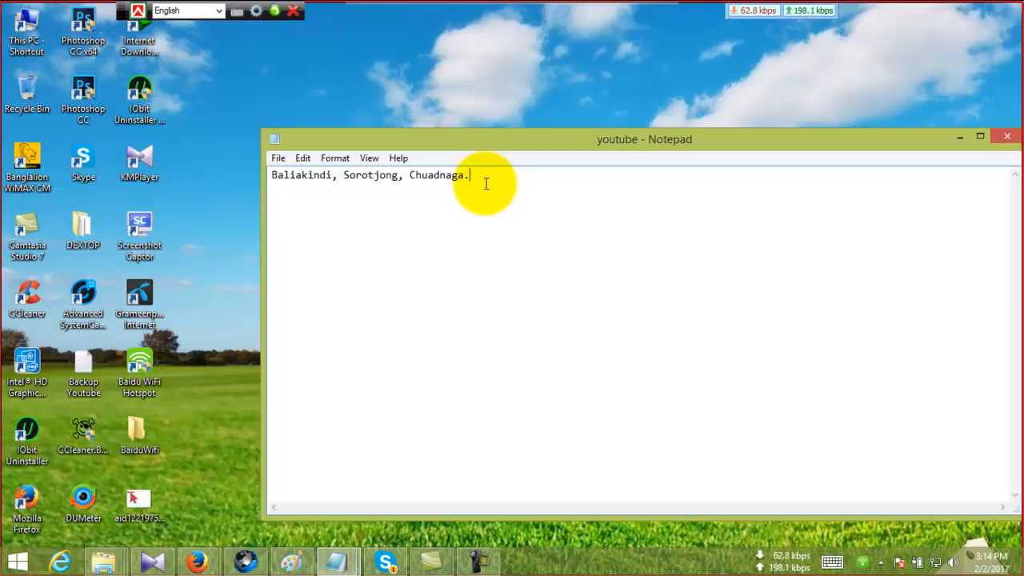
click(376, 178)
drag(428, 176, 466, 176)
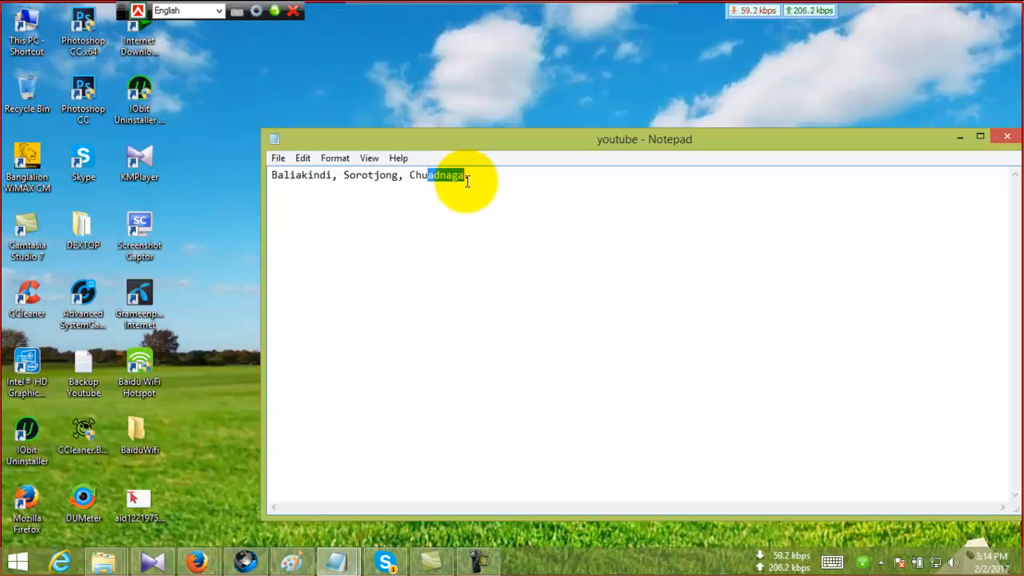
click(353, 174)
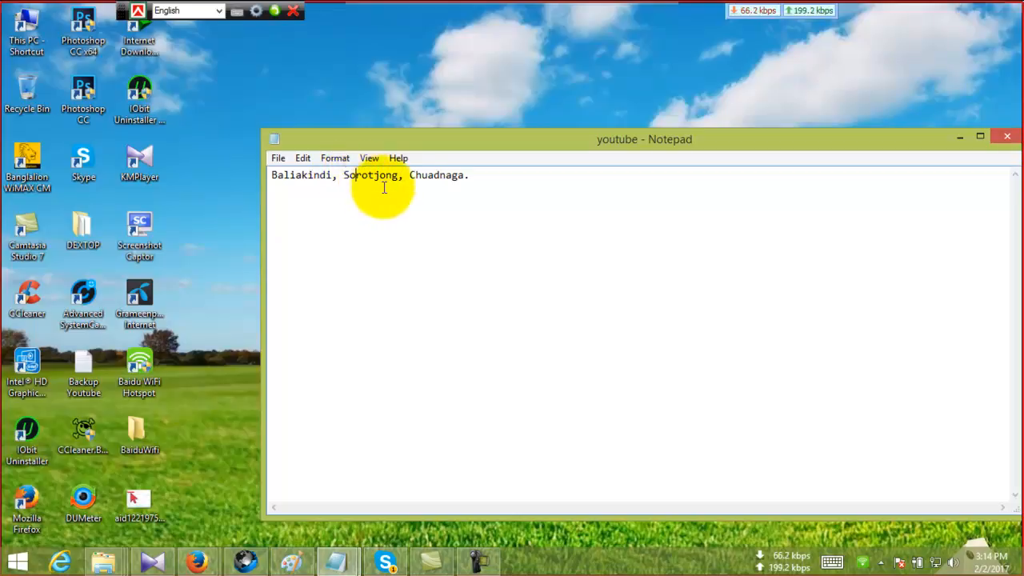
click(410, 178)
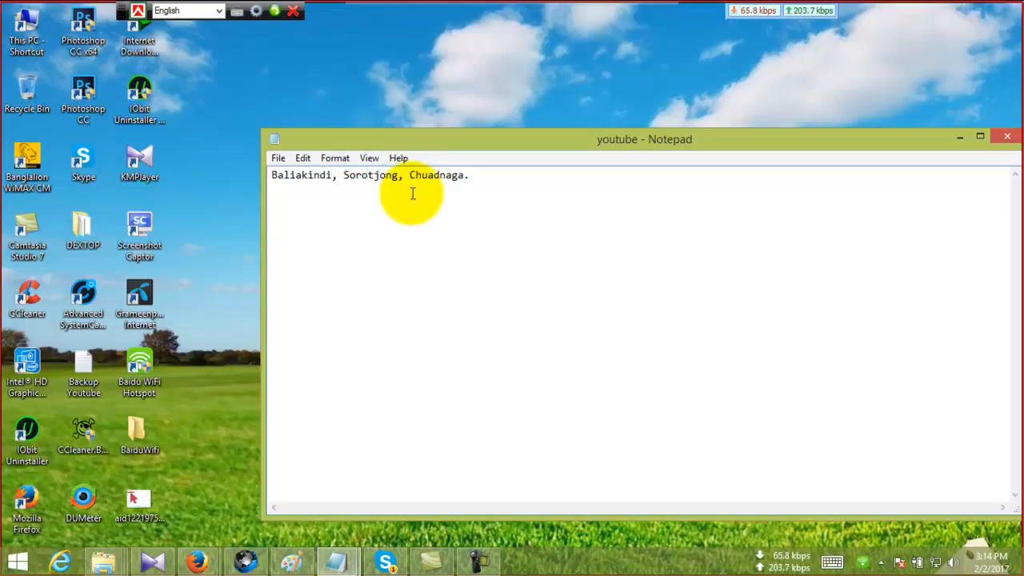
click(465, 178)
text(, Bangladesh)
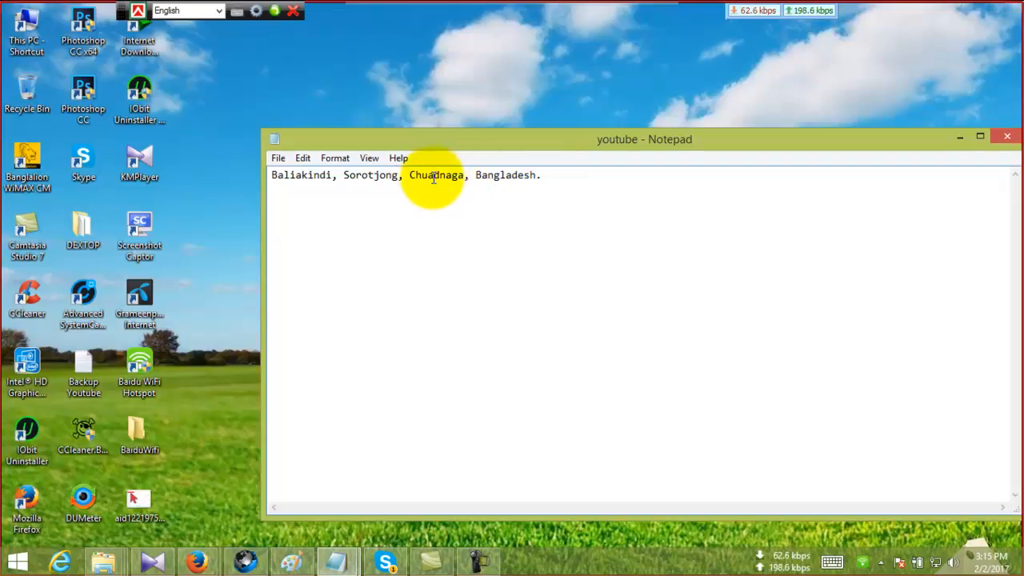
Select the first part of the address and return to the AdSense Address line 1 field.
click(399, 177)
key(shift+Home)
key(ctrl+c)
mouse_move(196, 563)
click(257, 476)
click(354, 171)
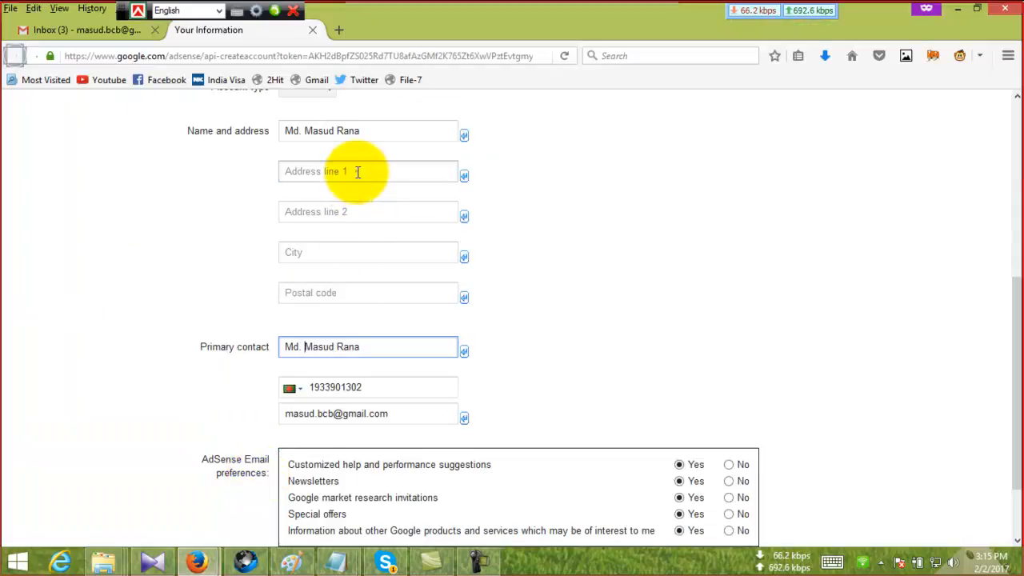
Paste the address into line 1, fill city and postal code, and prefix the phone number with 0.
key(ctrl+v)
text(,)
click(358, 253)
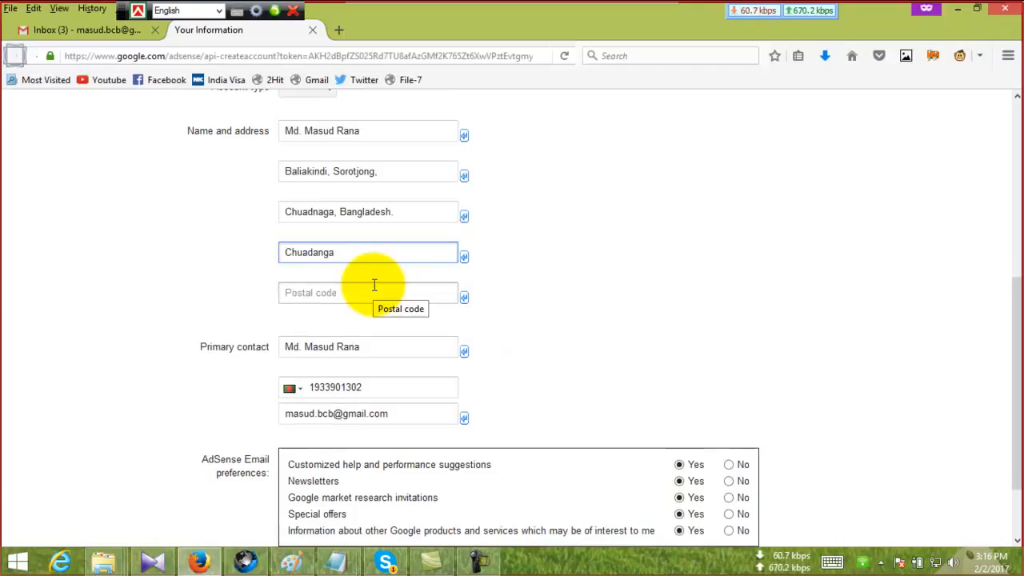
click(374, 286)
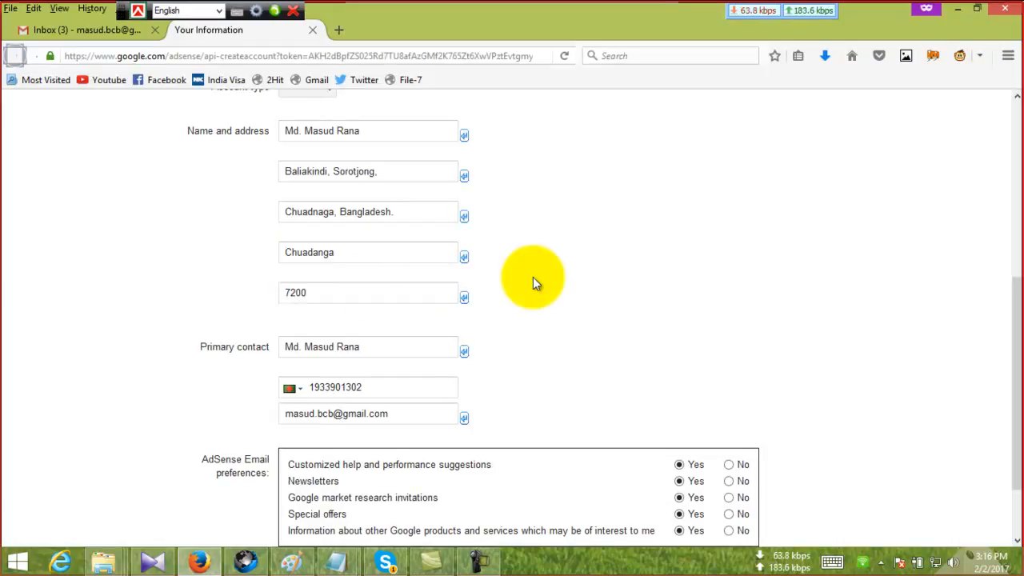
click(310, 384)
text(0)
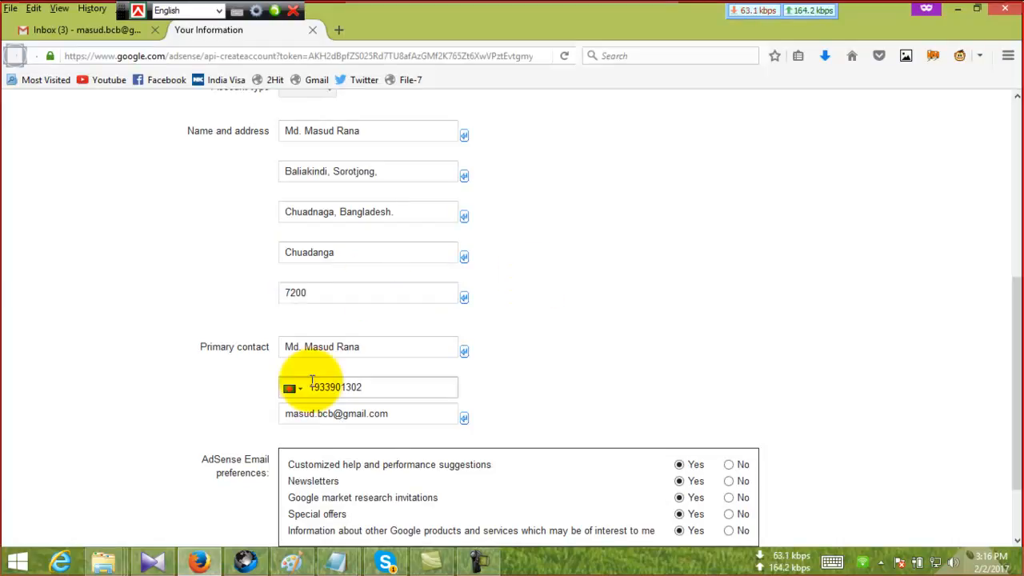
Check the saved address notes on the desktop, then close them and return to the form.
click(957, 9)
double_click(604, 164)
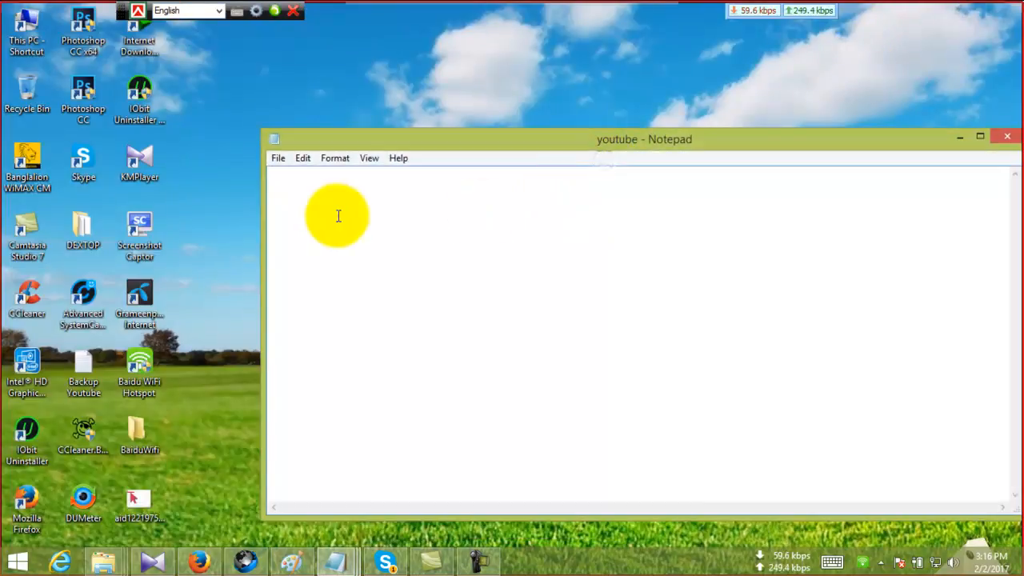
click(1012, 140)
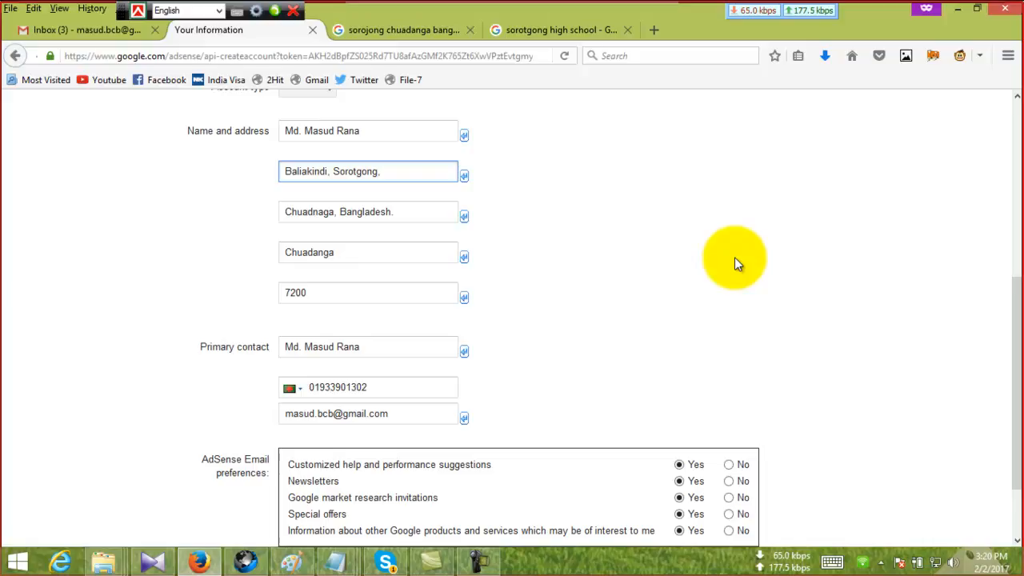
scroll(701, 293, down, 4)
scroll(702, 293, up, 6)
scroll(701, 286, up, 3)
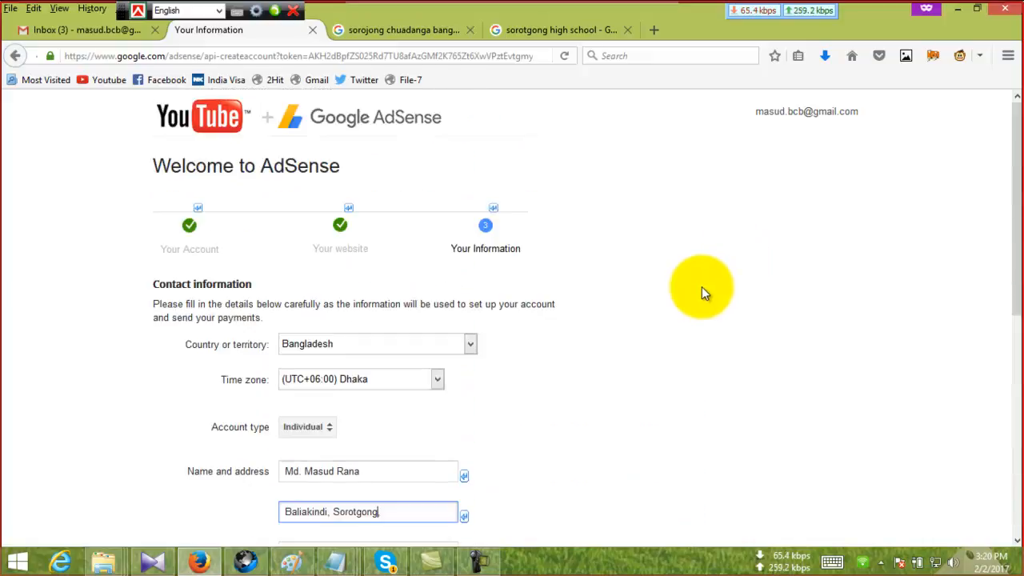
Remove the stray trailing comma from the address and scroll down to the Submit button.
key(BackSpace)
key(BackSpace)
scroll(702, 287, down, 4)
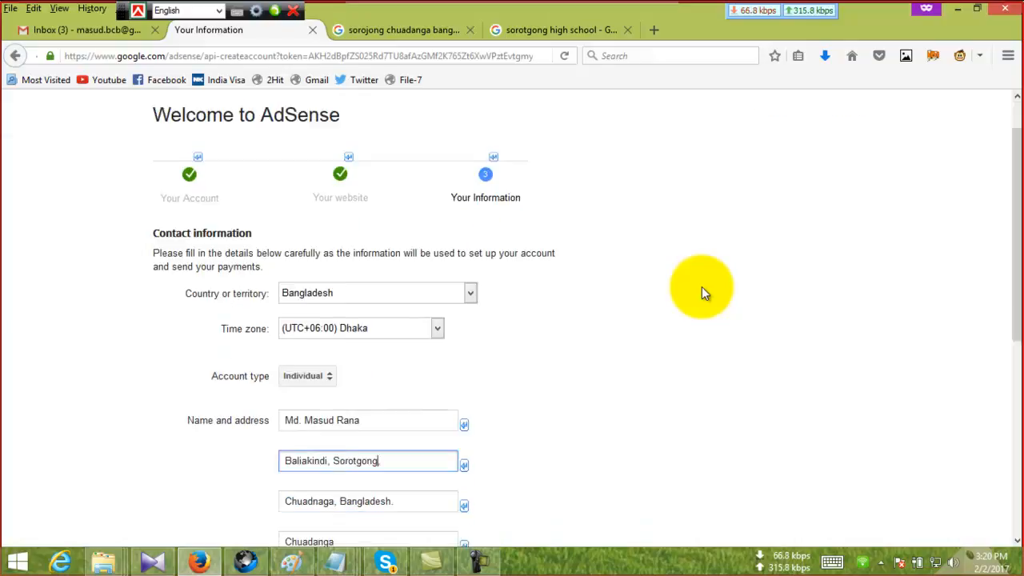
key(BackSpace)
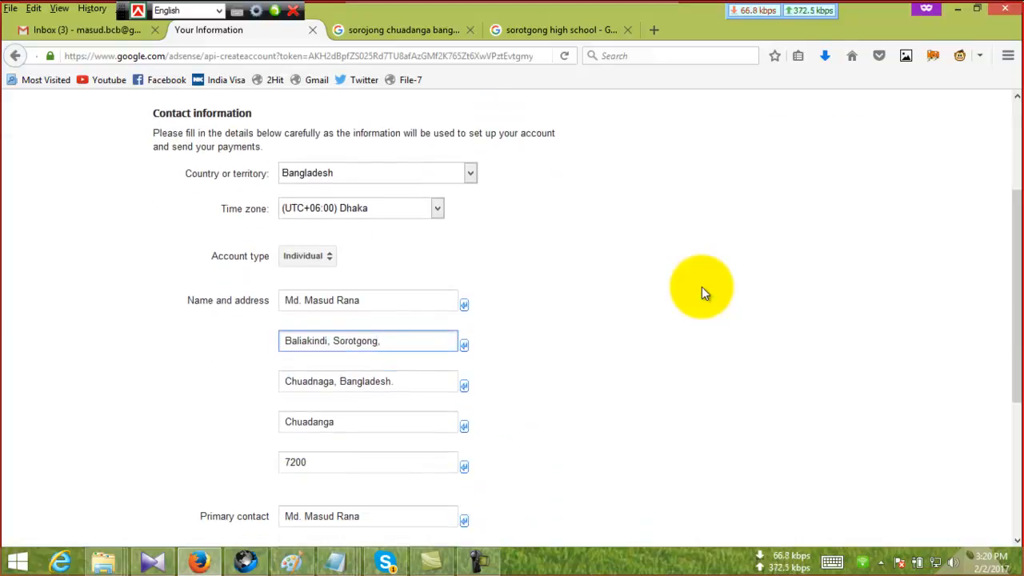
scroll(702, 287, down, 2)
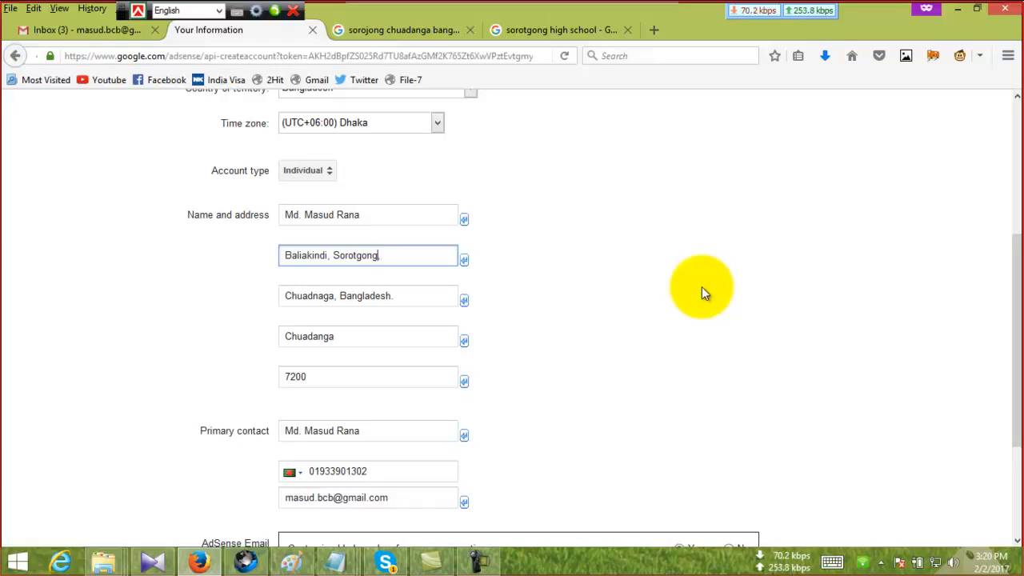
key(BackSpace)
scroll(701, 287, down, 2)
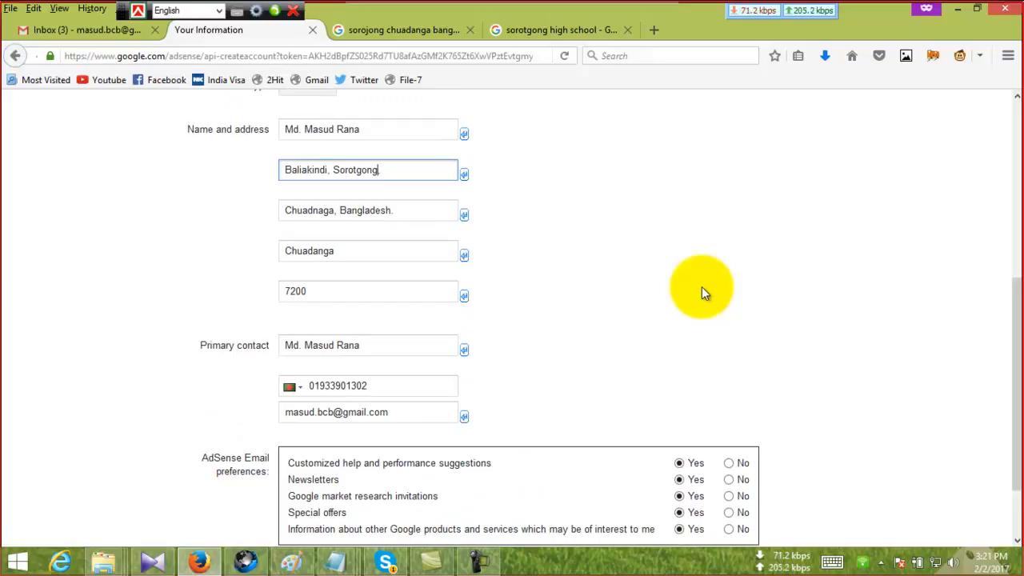
scroll(701, 293, down, 2)
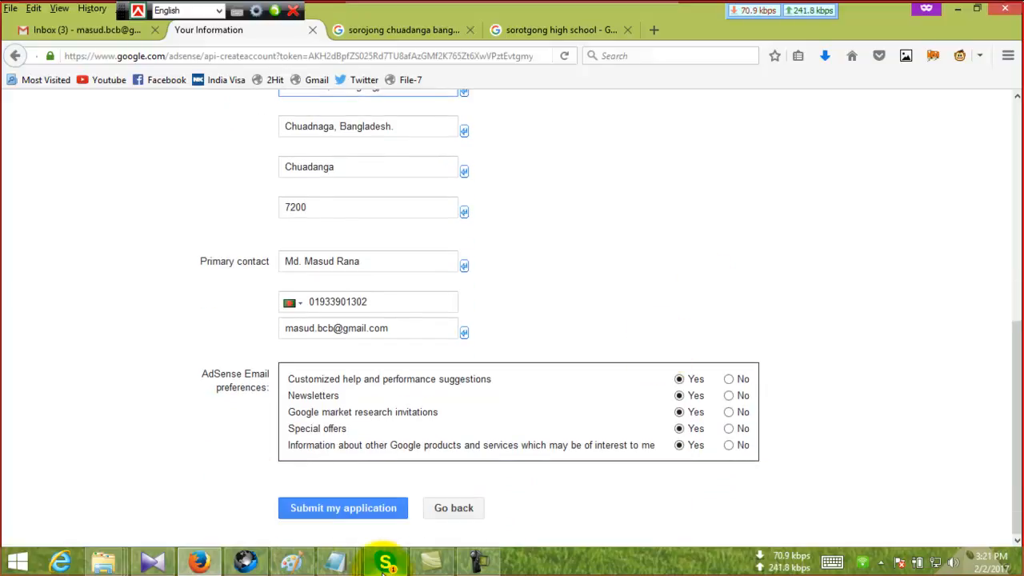
Submit the AdSense application, then tick 'Yes, I have read and accept the agreement' and accept.
click(337, 517)
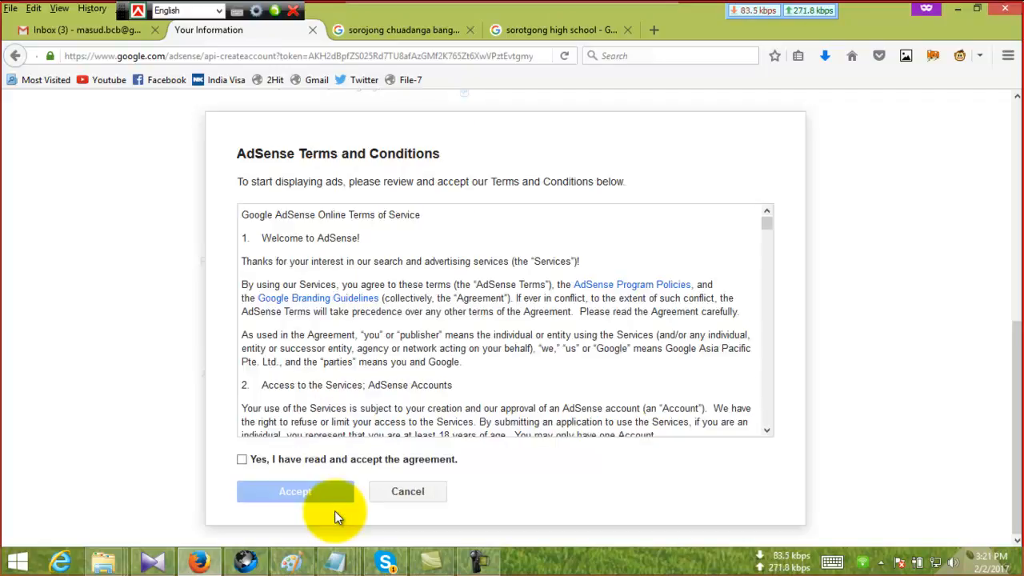
scroll(676, 272, down, 6)
scroll(666, 275, down, 3)
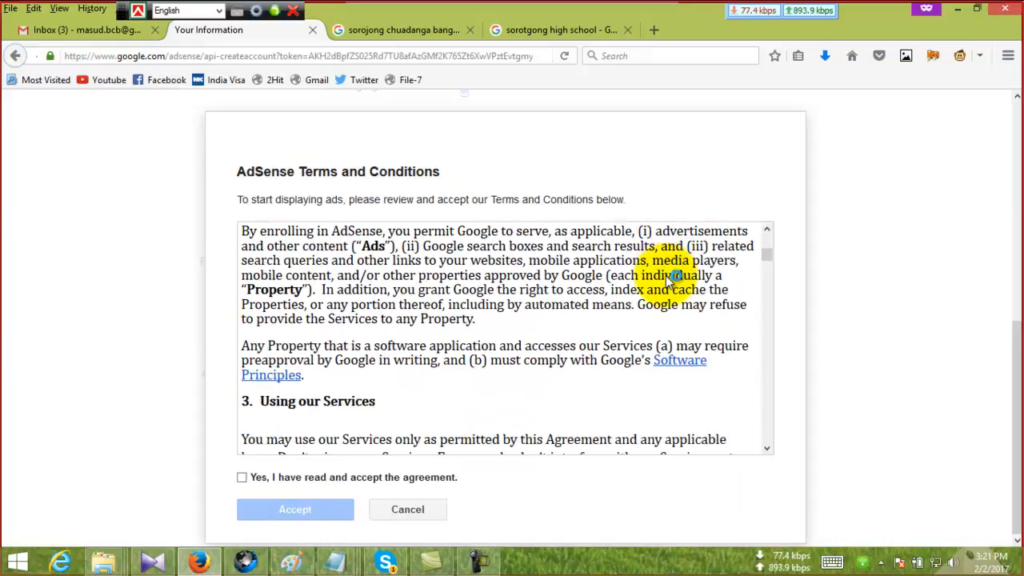
scroll(665, 276, down, 2)
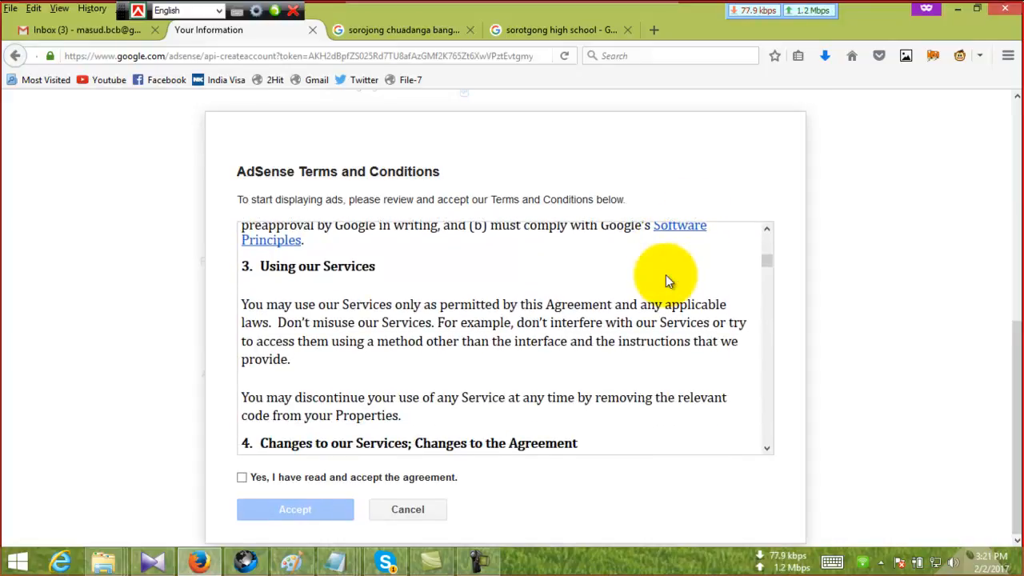
scroll(672, 320, down, 10)
scroll(678, 352, down, 15)
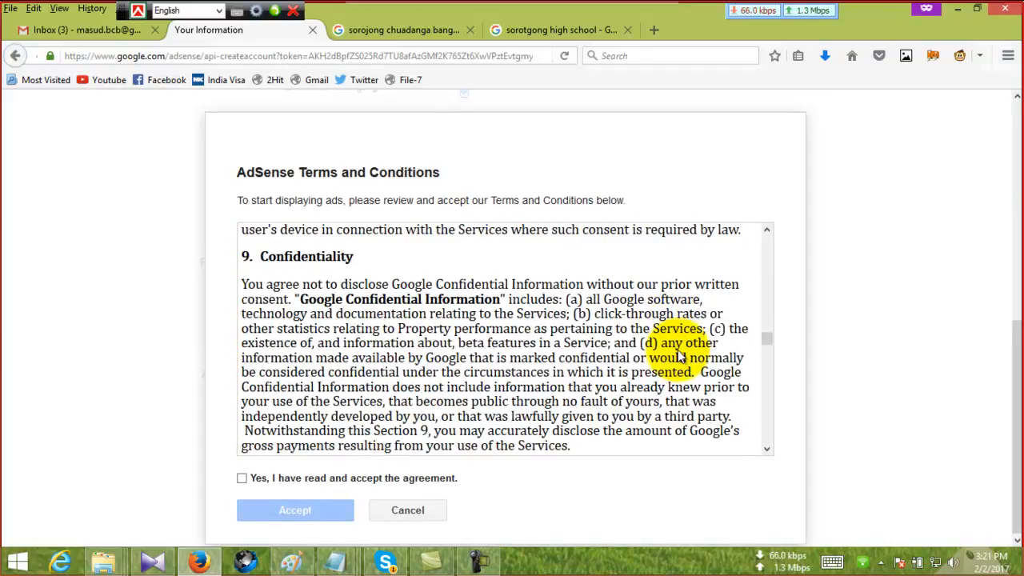
click(242, 477)
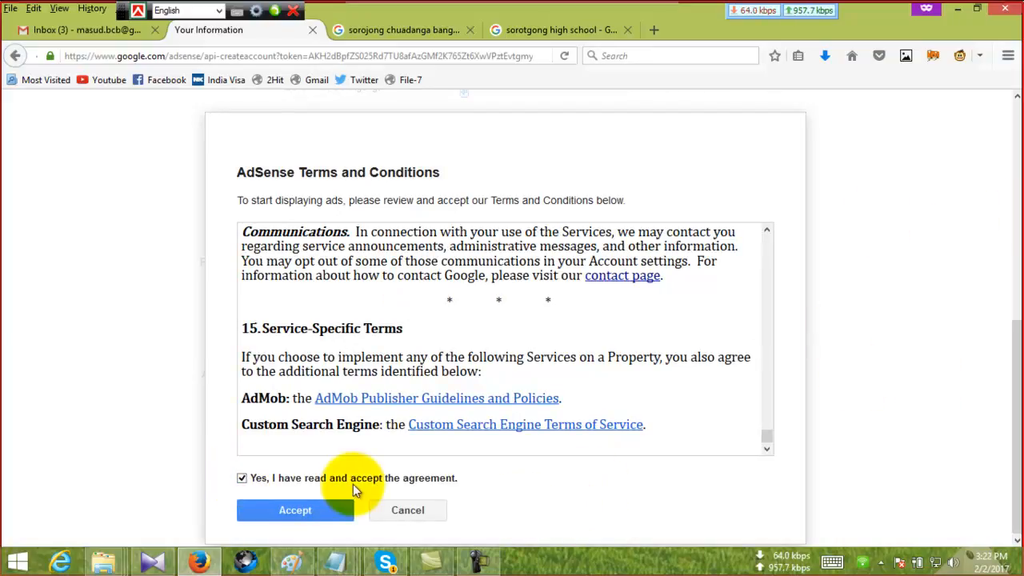
click(318, 512)
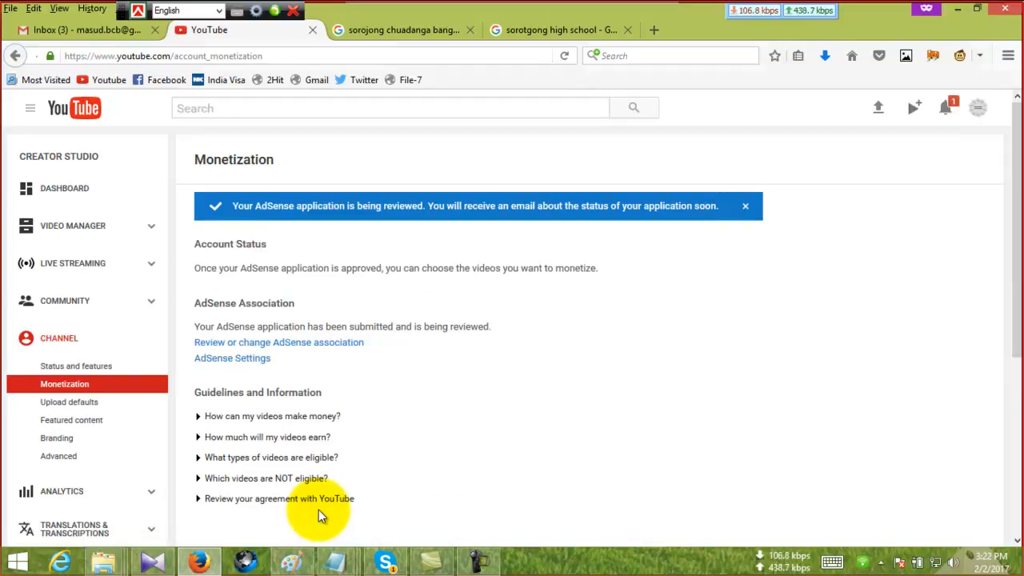
Close the blue AdSense under-review banner and open the Notifications panel from the bell.
click(744, 208)
scroll(912, 130, down, 3)
scroll(960, 168, up, 3)
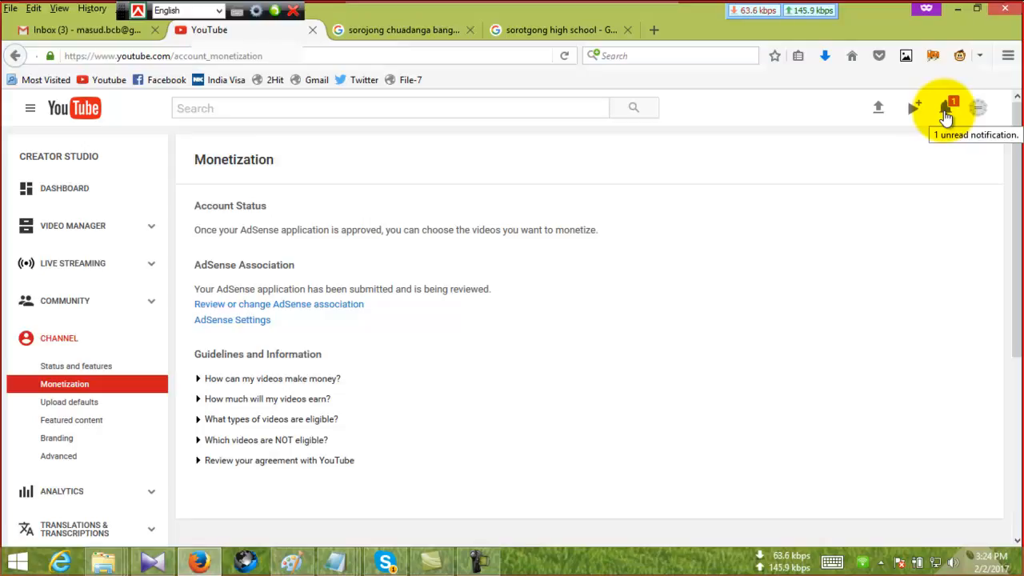
click(945, 112)
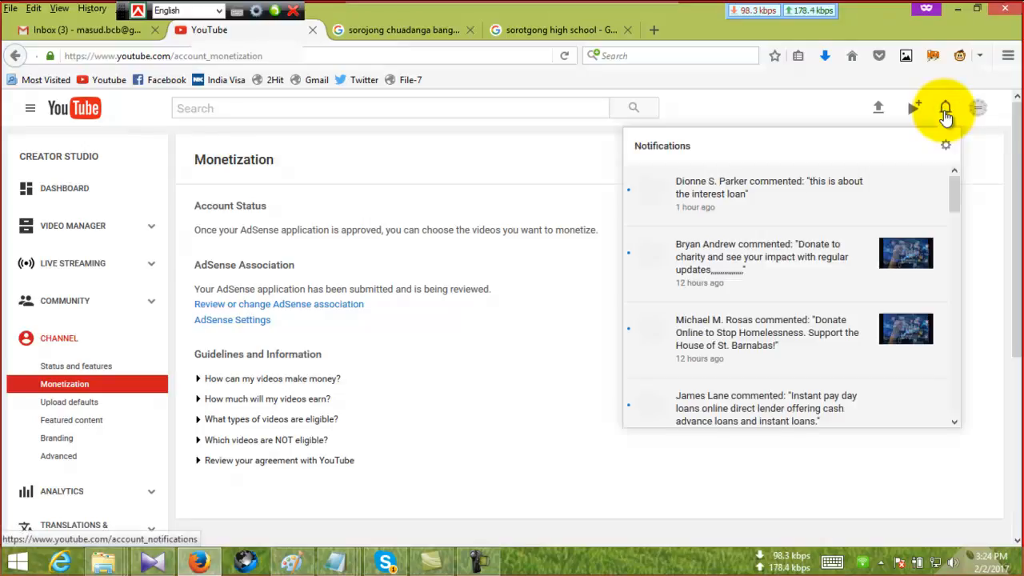